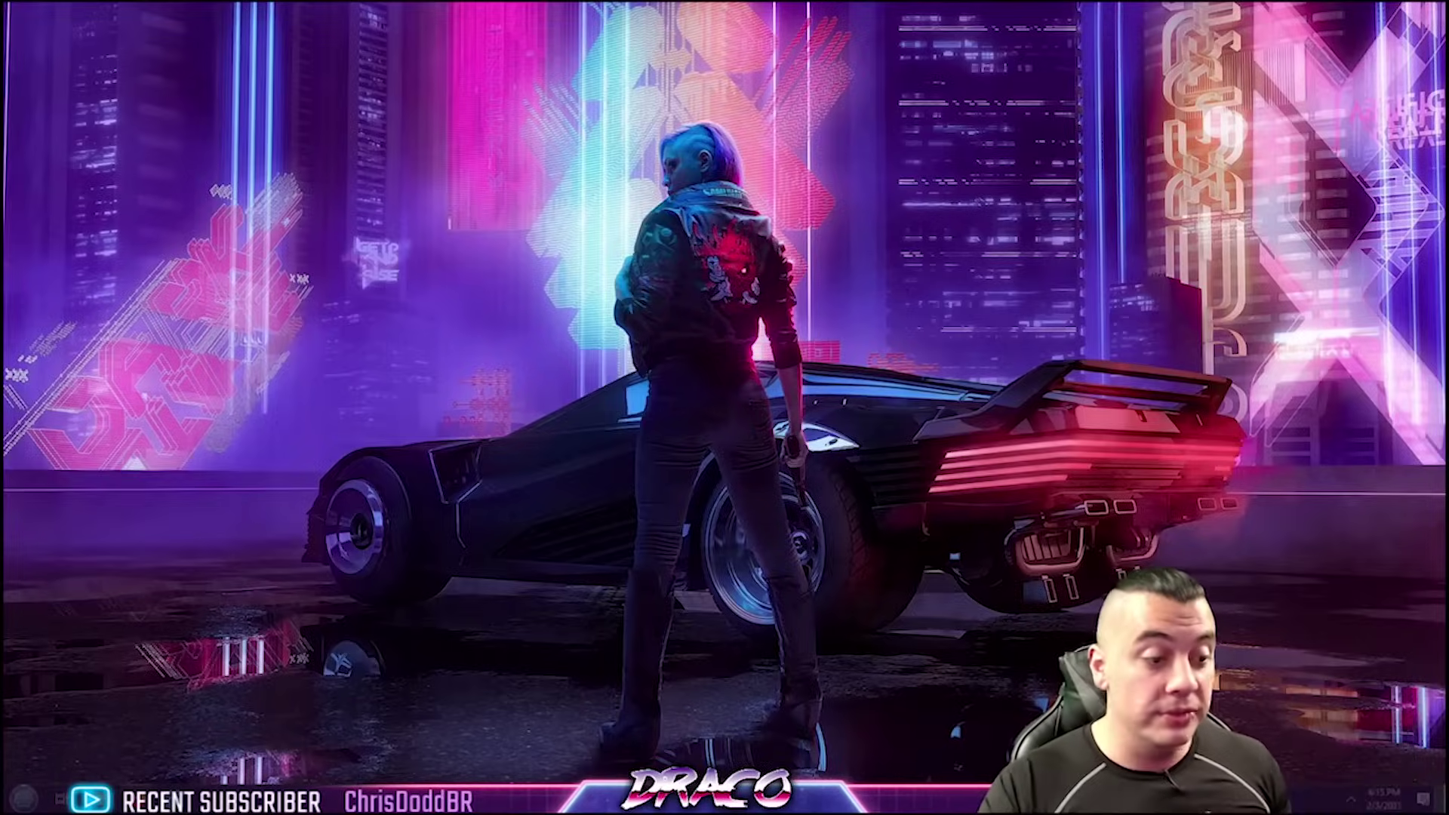
Step: Bring up the Razer Synapse 3 web page, close the newsletter popup, and scroll to the storage section
left_click(207, 728)
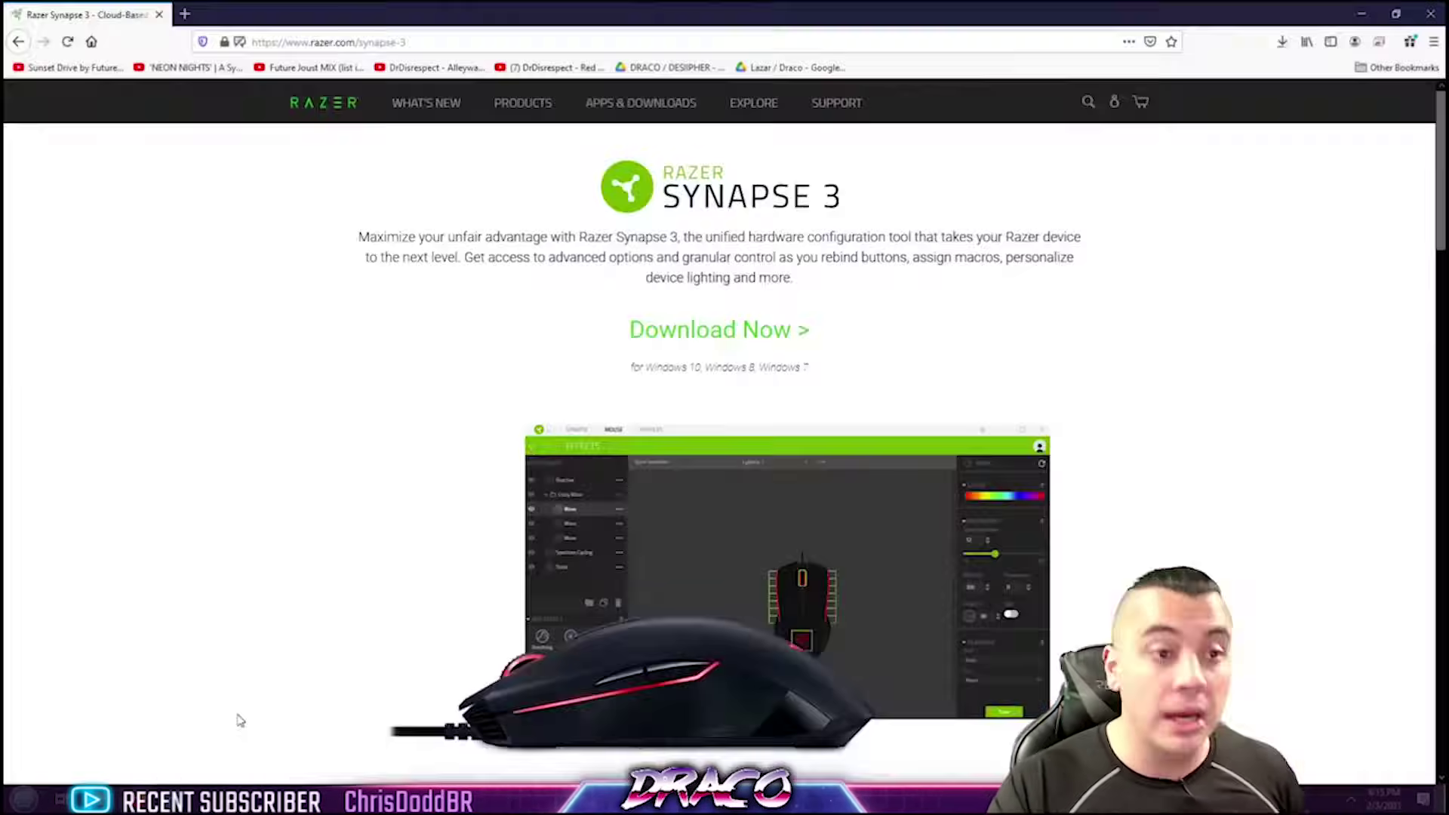
left_click(329, 252)
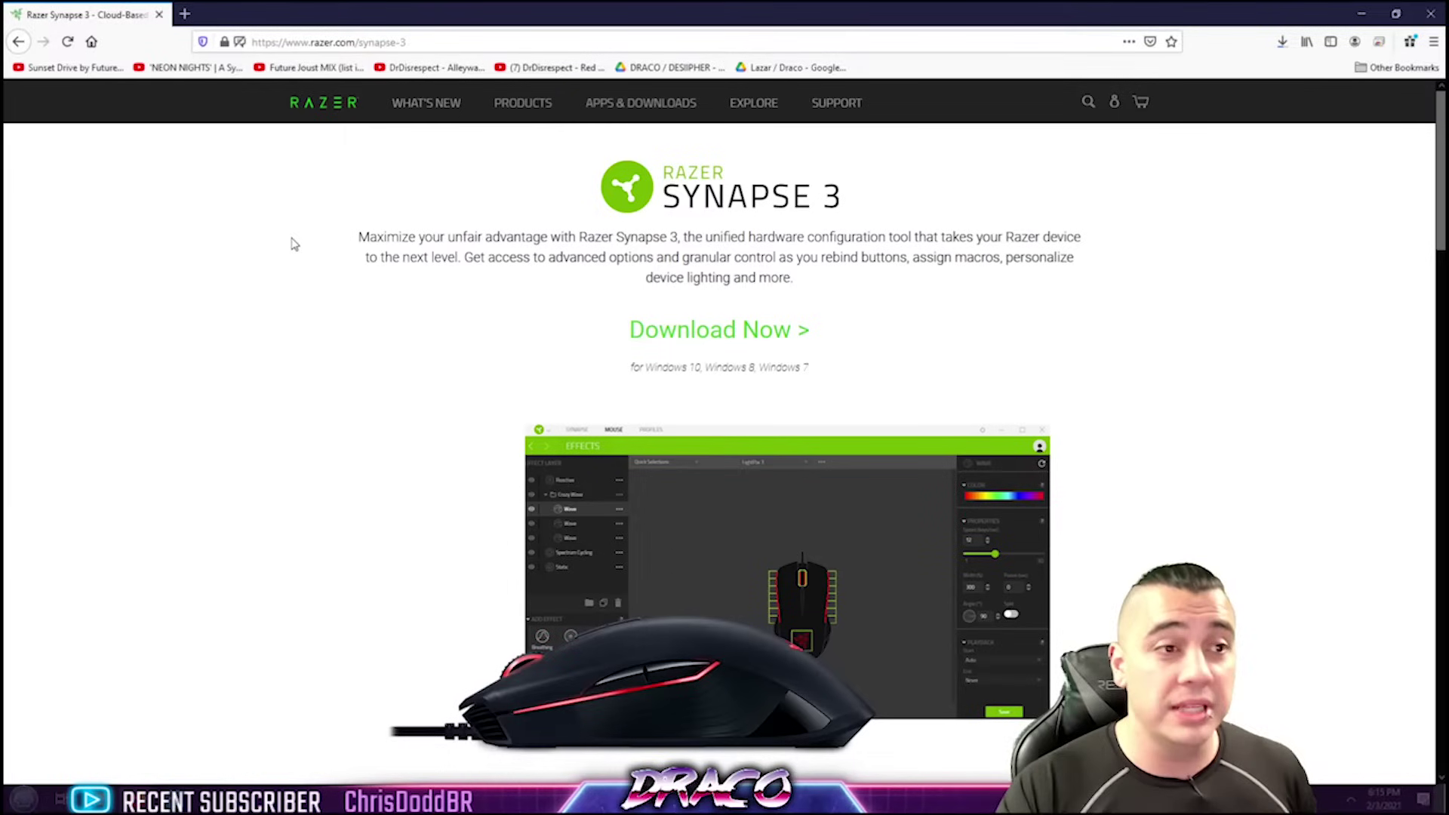
left_click(325, 41)
left_click(386, 452)
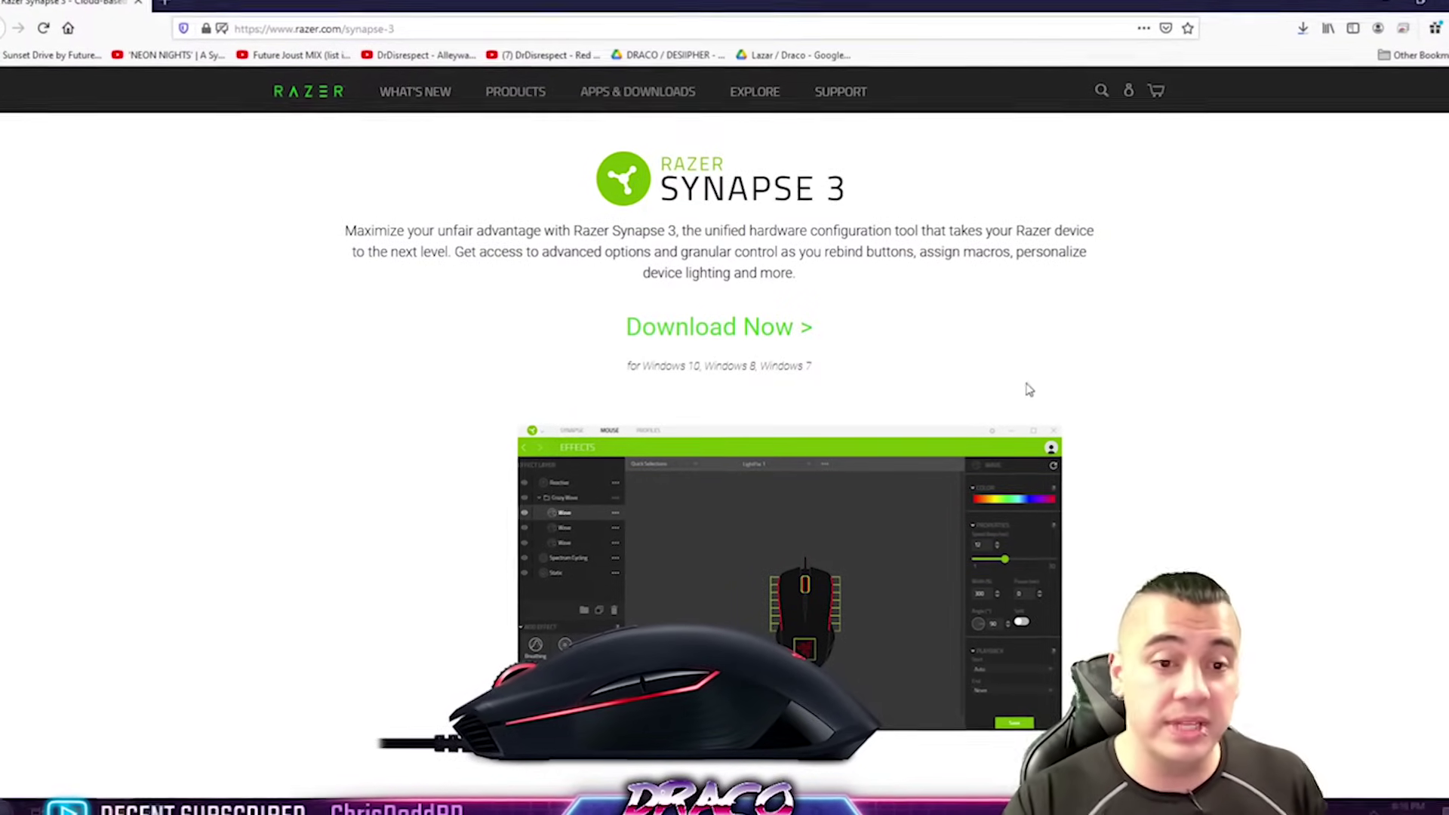
scroll(1148, 423, "down", 5)
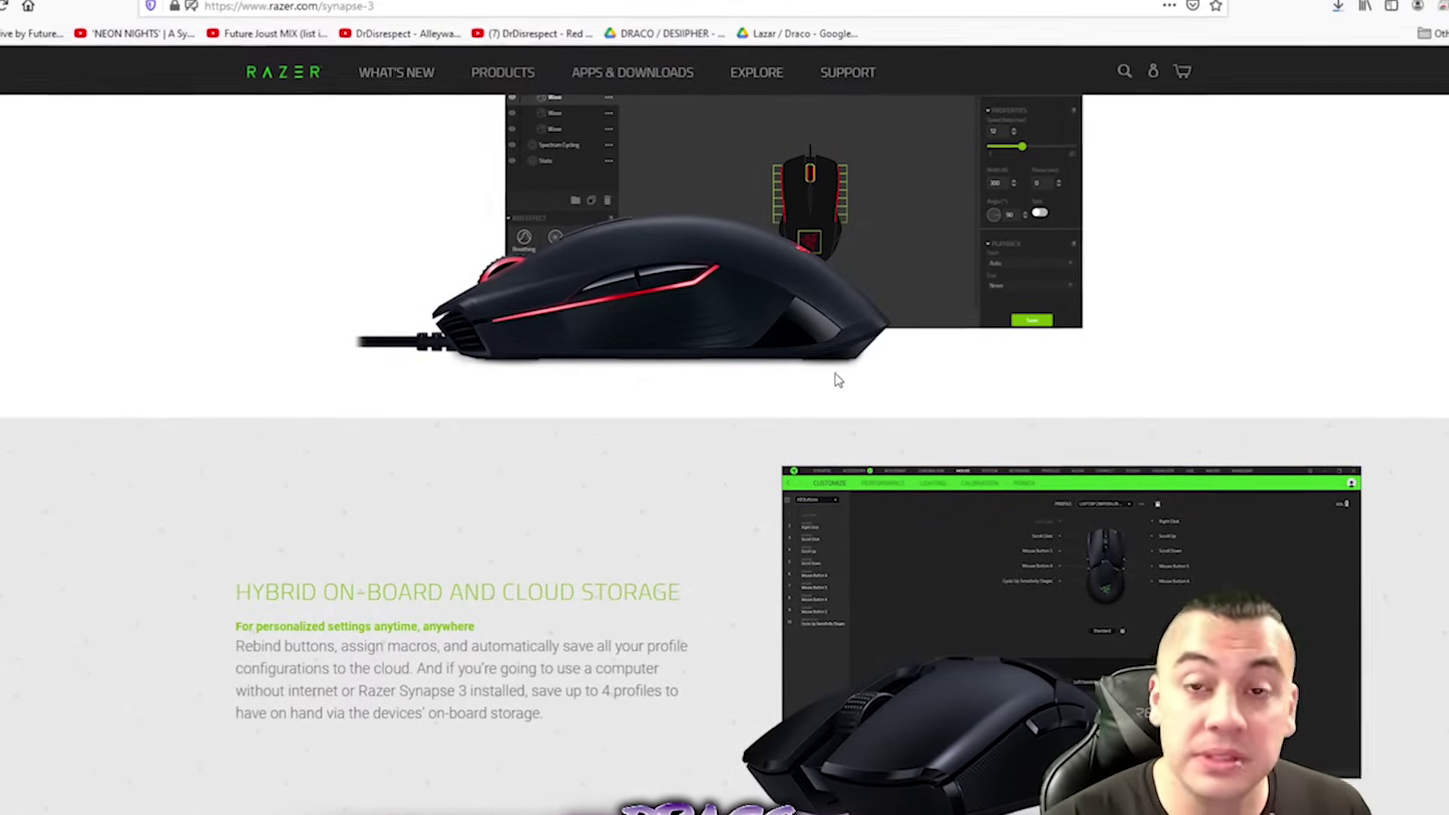
scroll(838, 378, "down", 2)
scroll(903, 382, "up", 4)
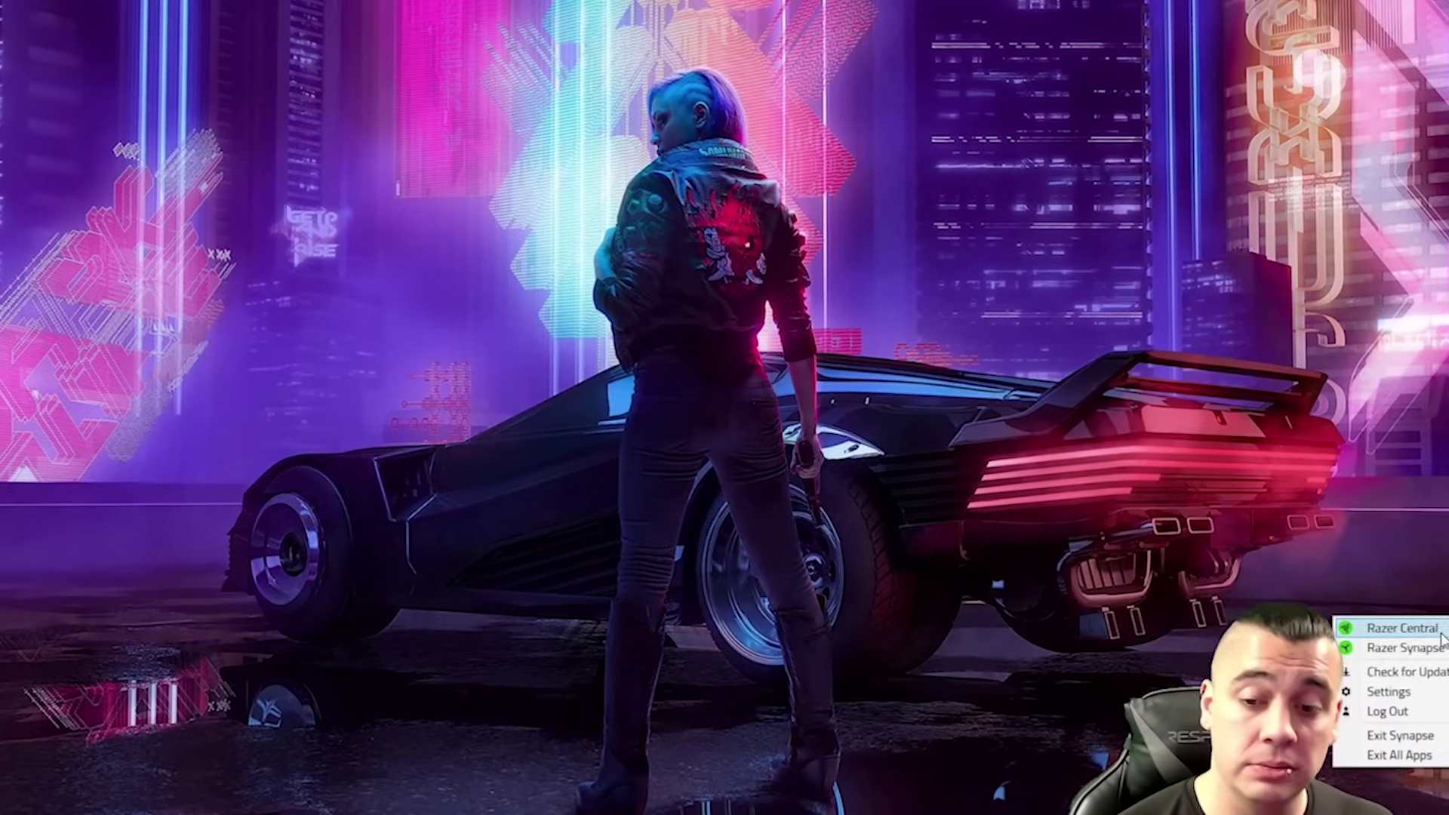
Step: Open Razer Central from the tray and check its Notifications and installed Apps pages
left_click(1440, 631)
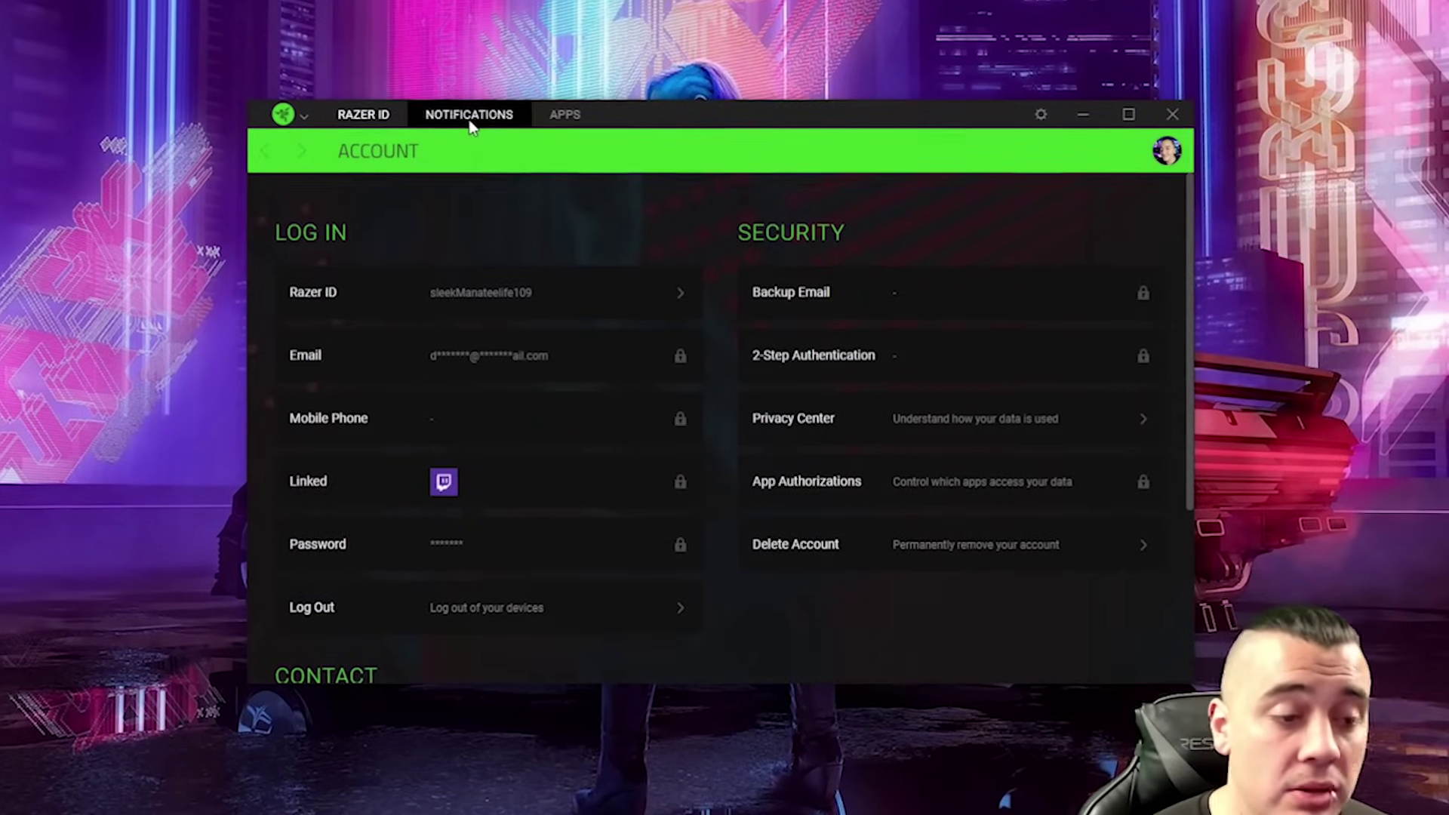
left_click(469, 121)
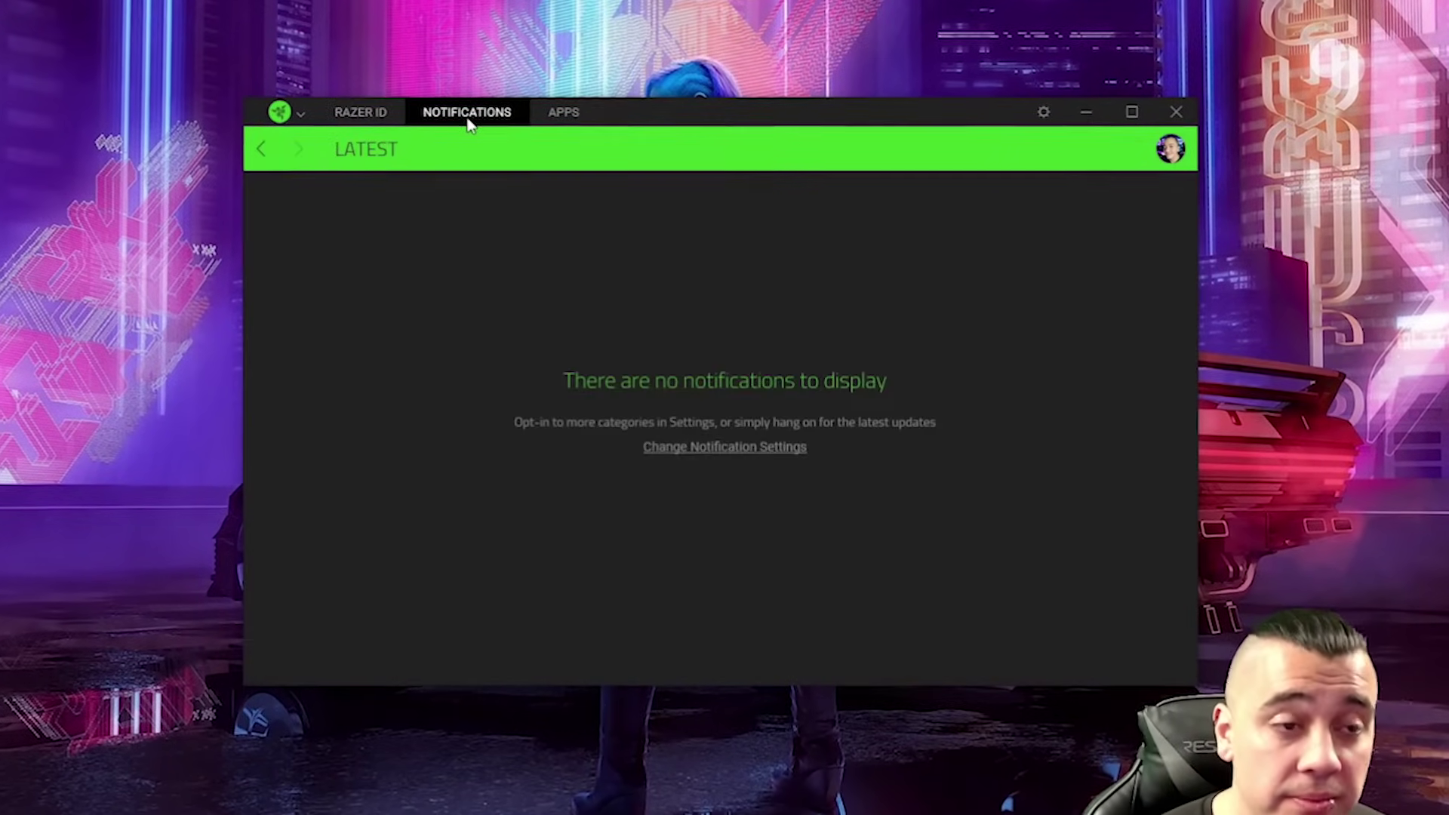
left_click(367, 115)
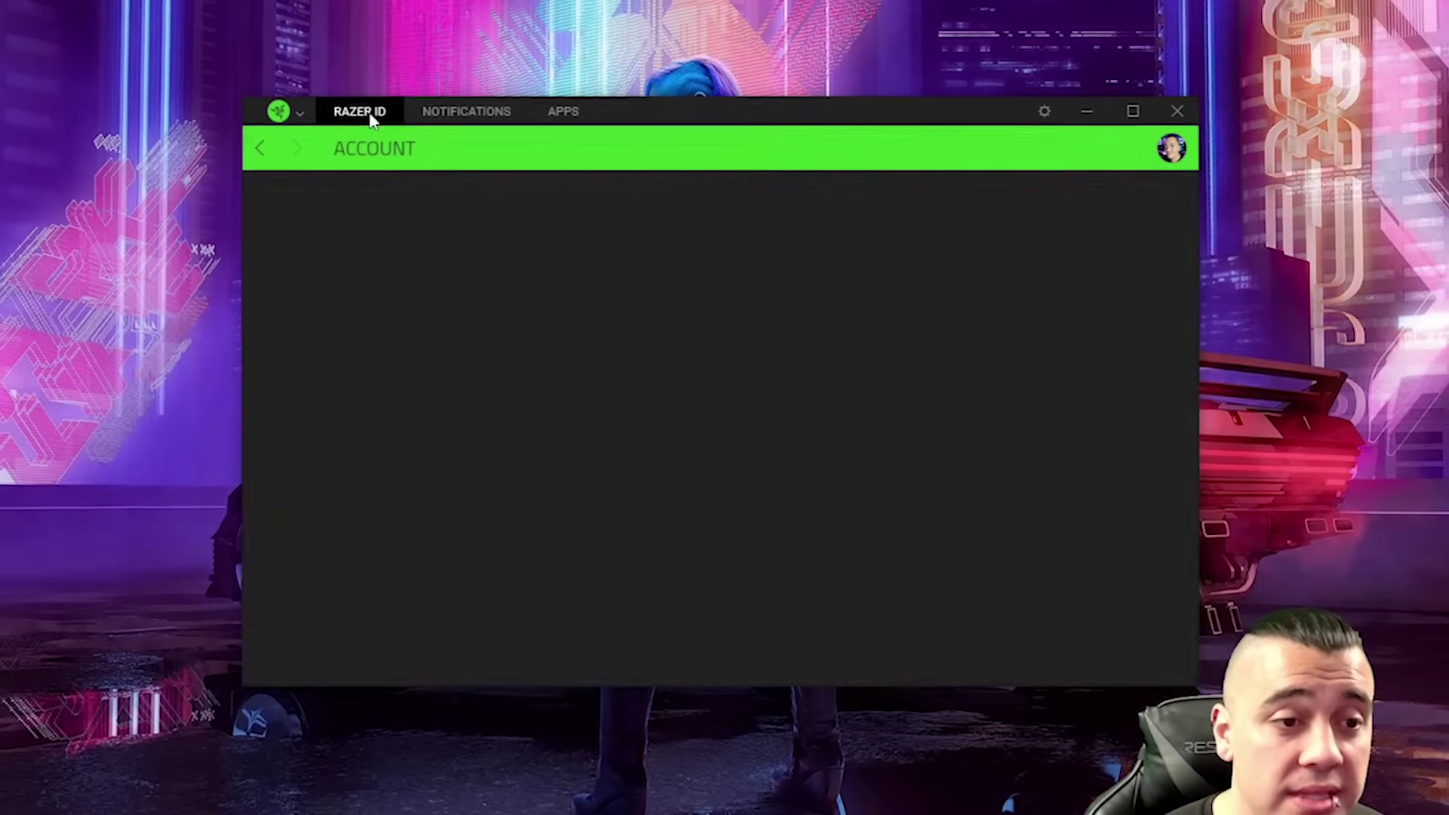
left_click(572, 113)
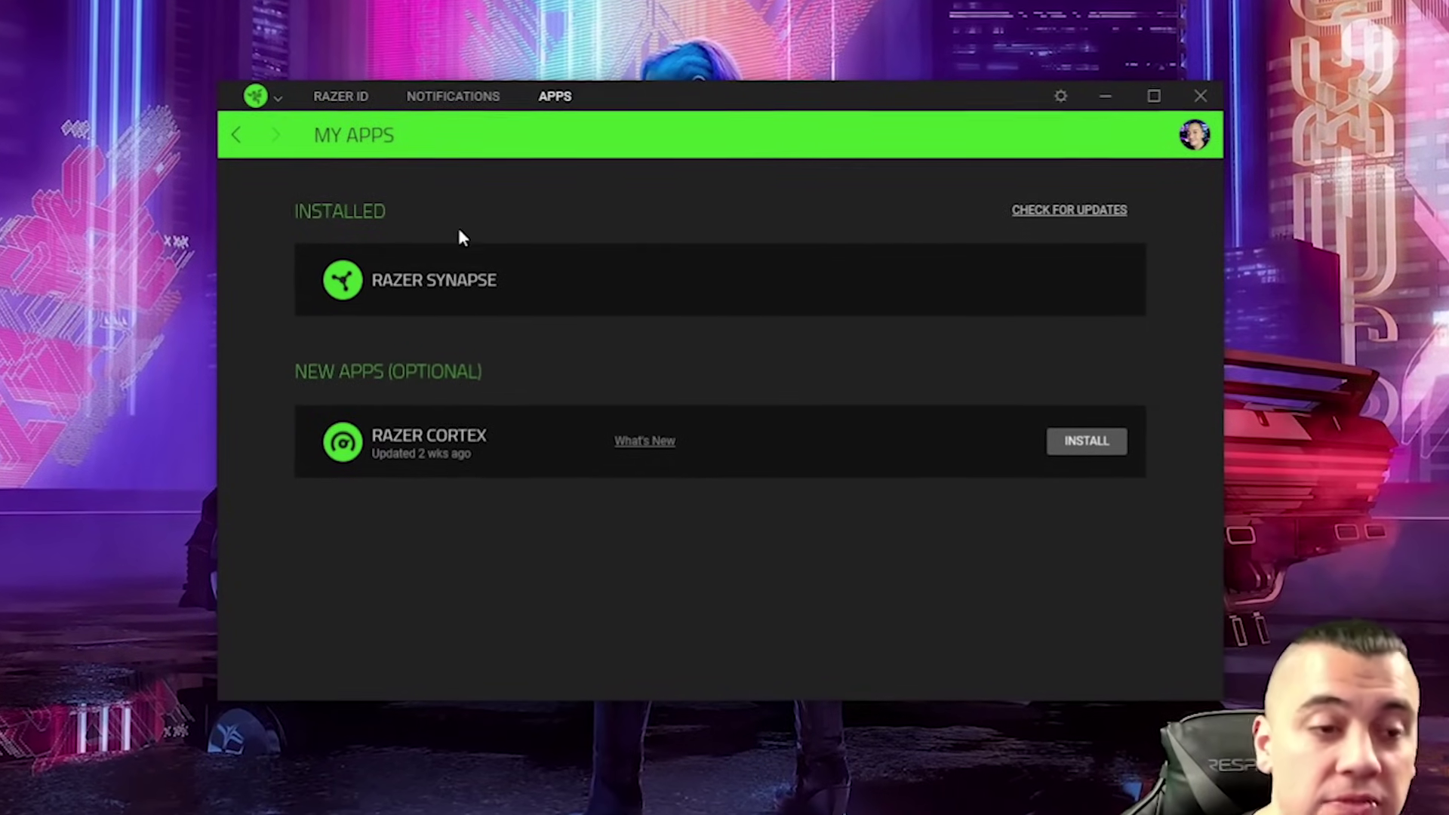
left_click(453, 98)
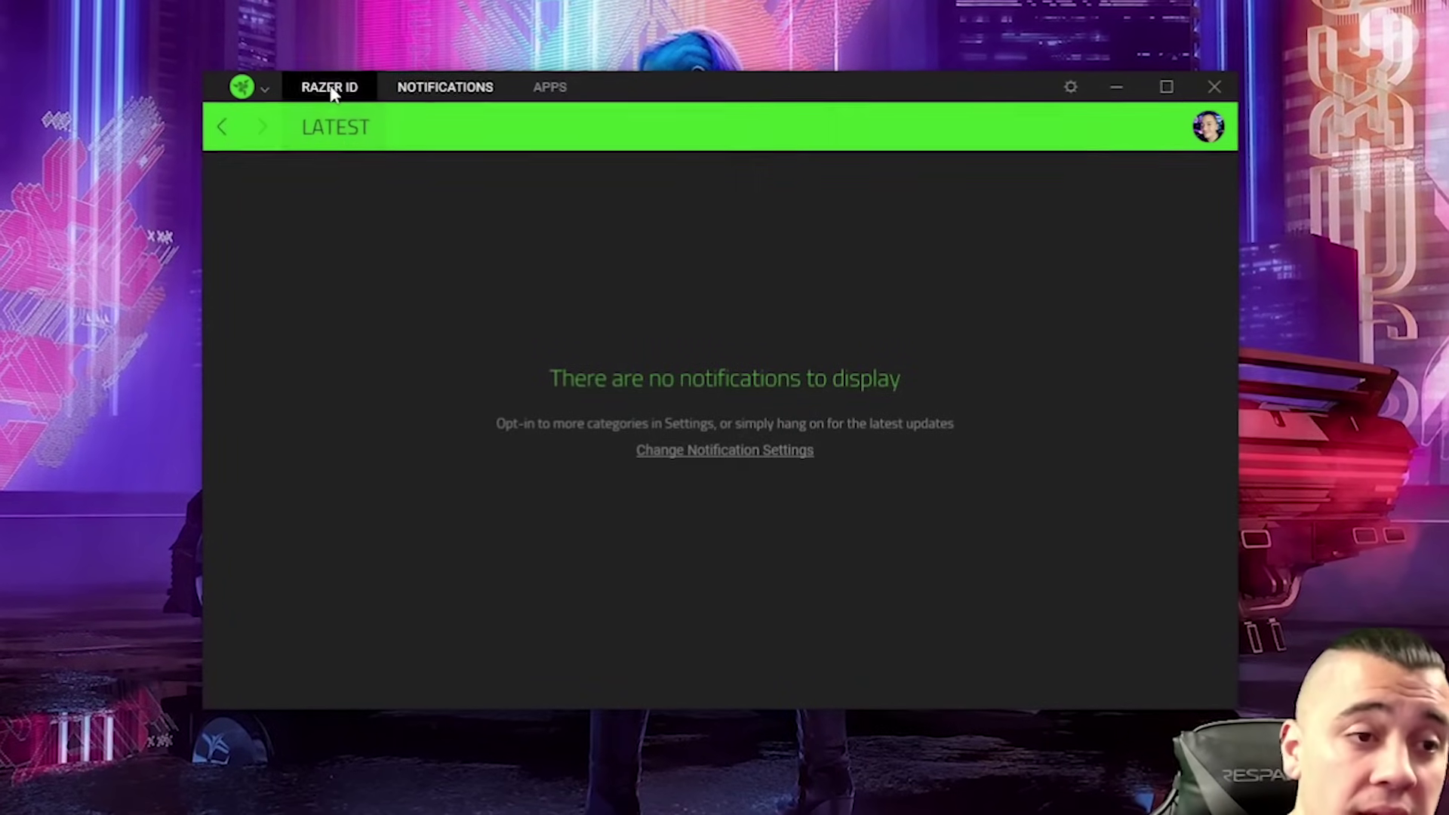
Step: Return to the Razer ID account page and scroll through its details
left_click(332, 88)
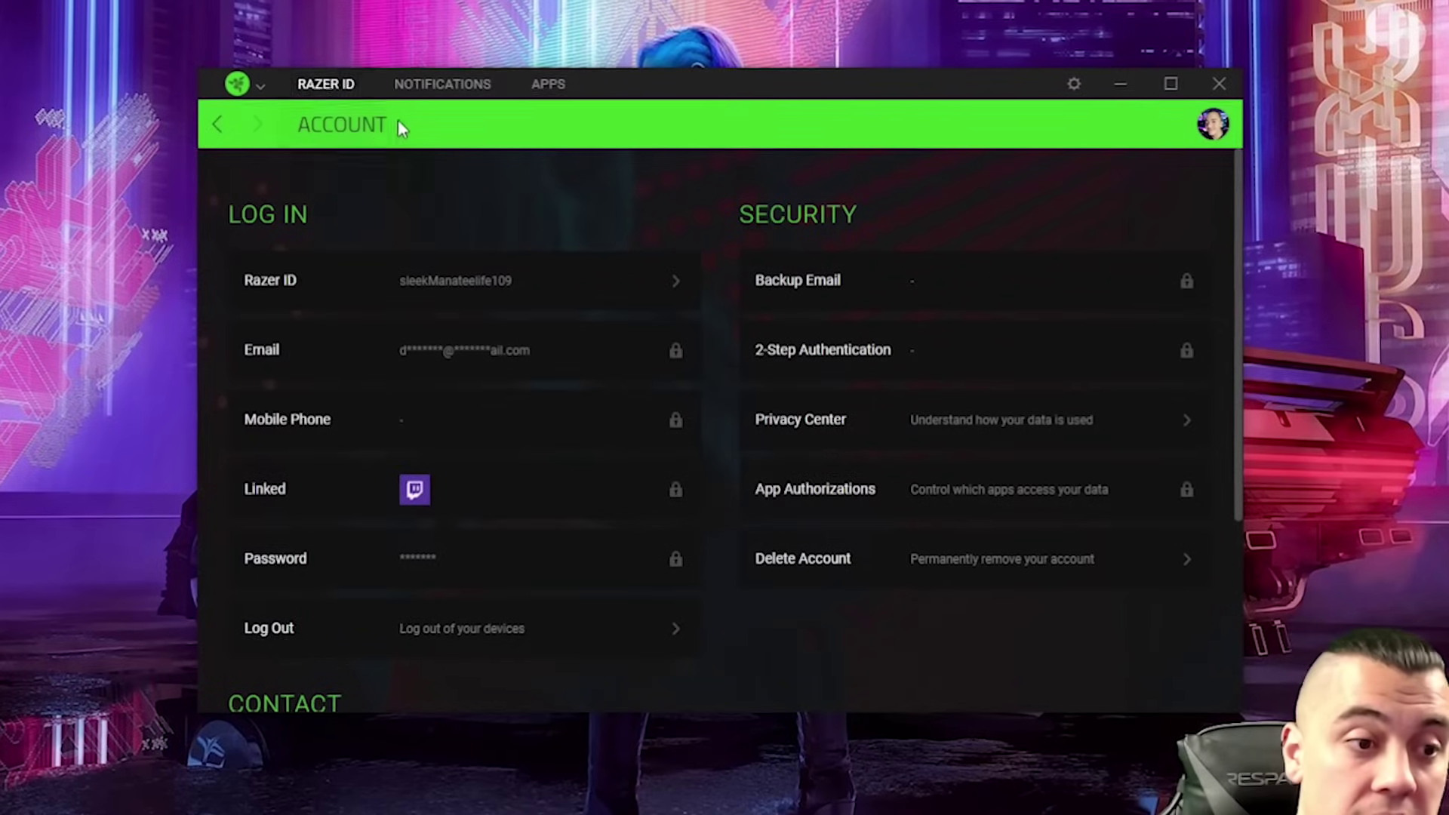
scroll(744, 401, "down", 3)
scroll(876, 433, "up", 3)
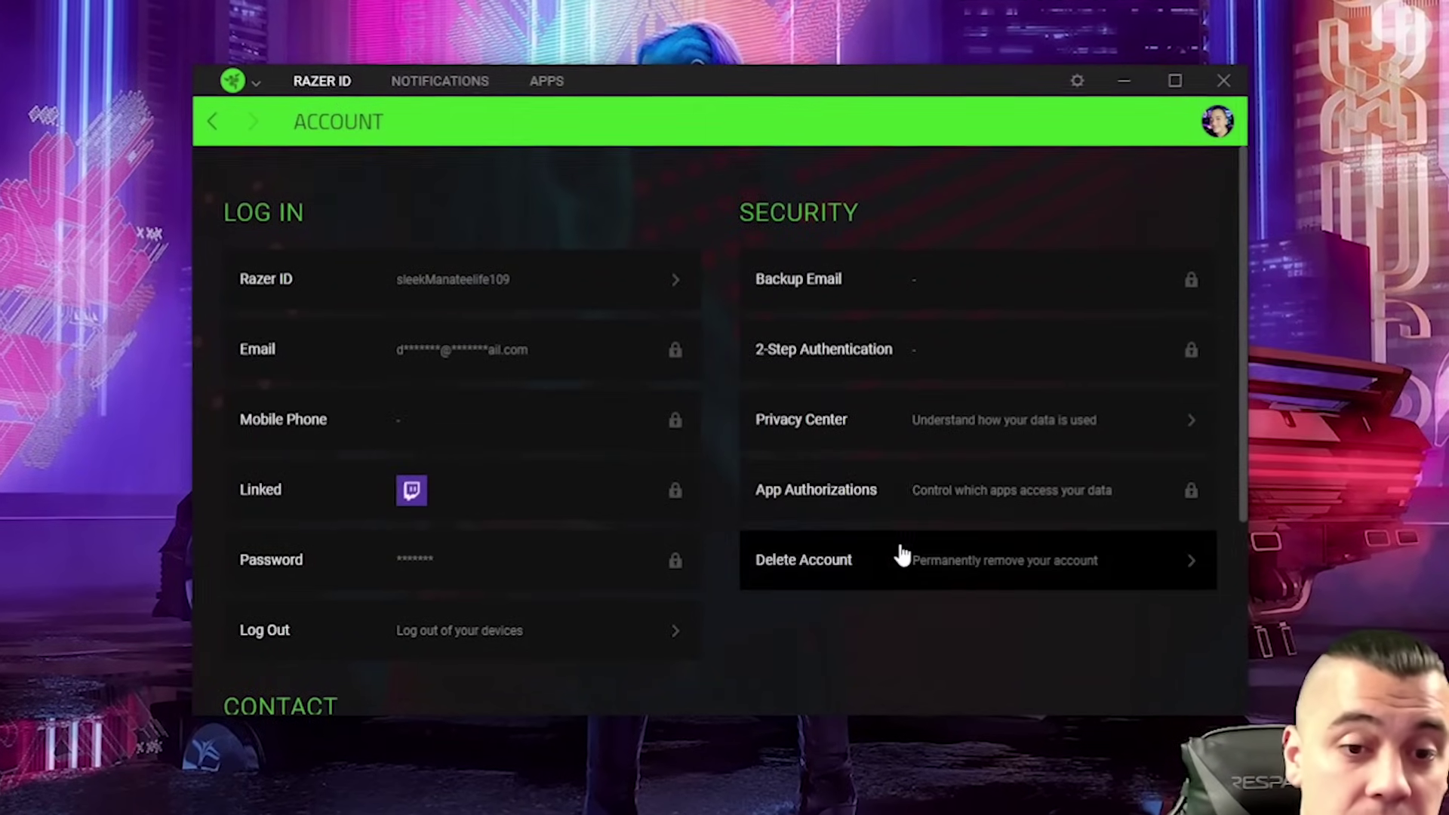
scroll(873, 589, "down", 3)
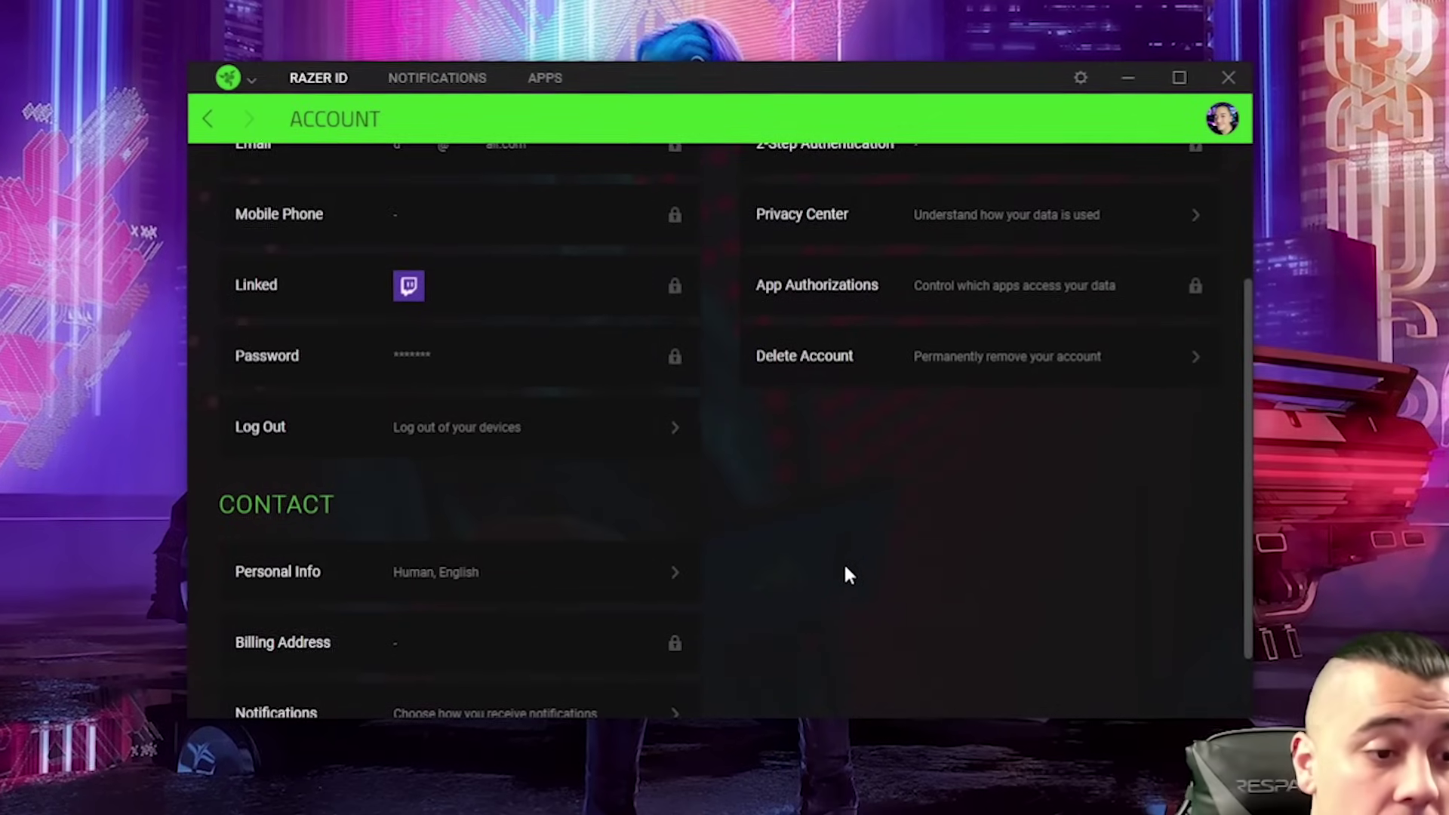
scroll(849, 566, "down", 2)
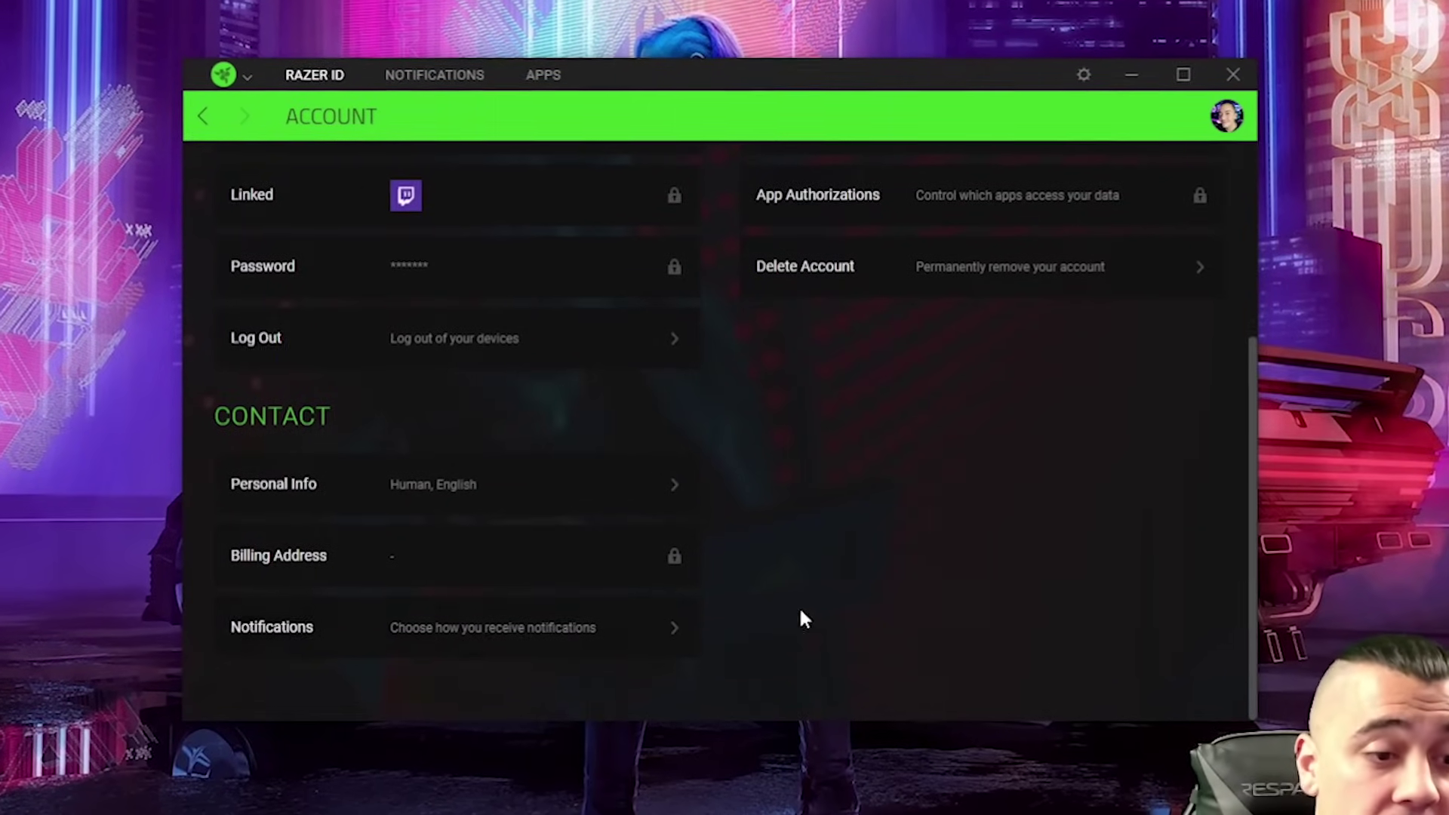
scroll(822, 615, "up", 4)
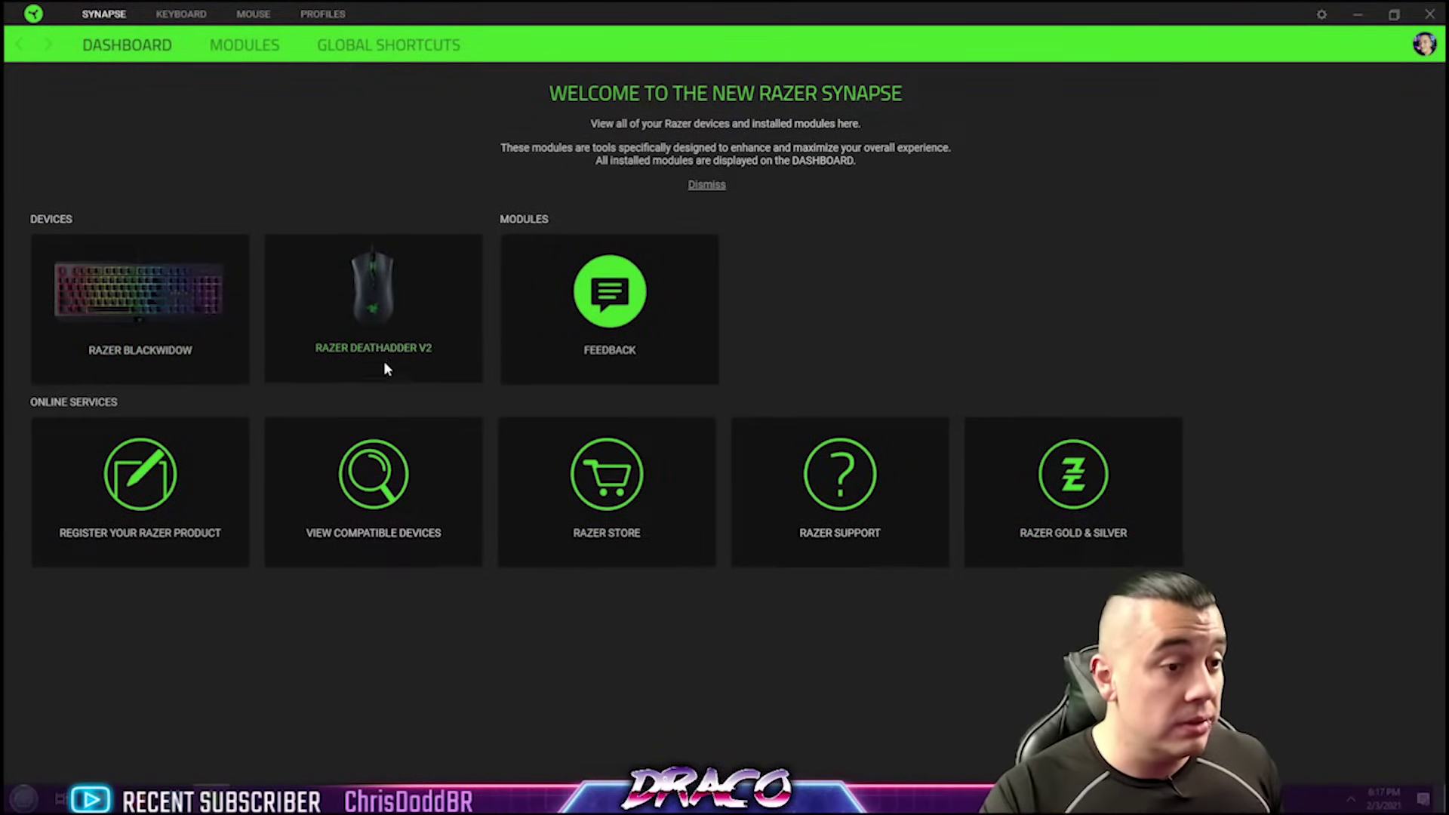
Step: Open the Razer DeathAdder V2 device card to show its button assignments
left_click(380, 310)
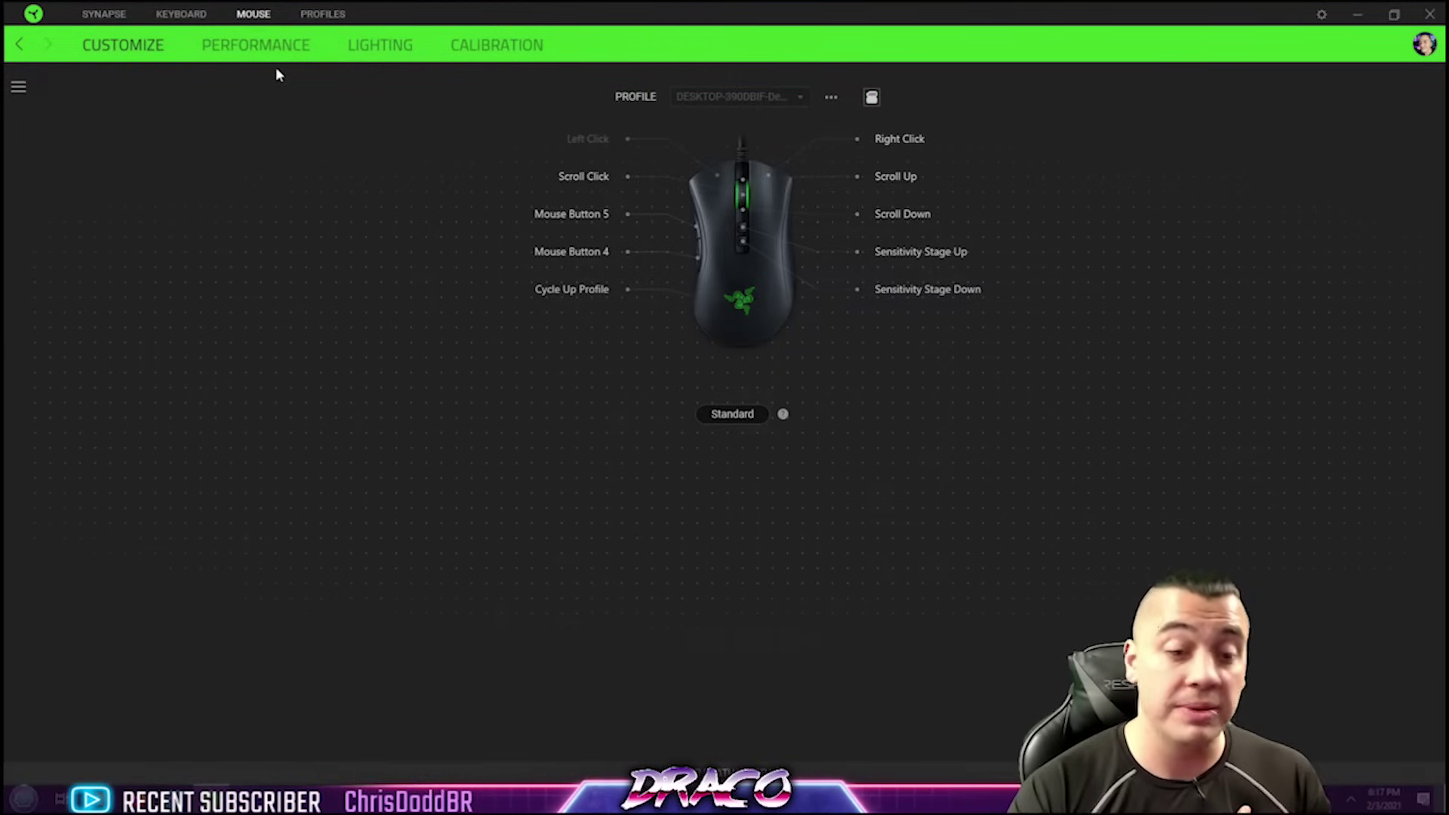
Step: Review the mouse's five DPI stages, keep polling rate at 1000, and open Lighting
left_click(257, 47)
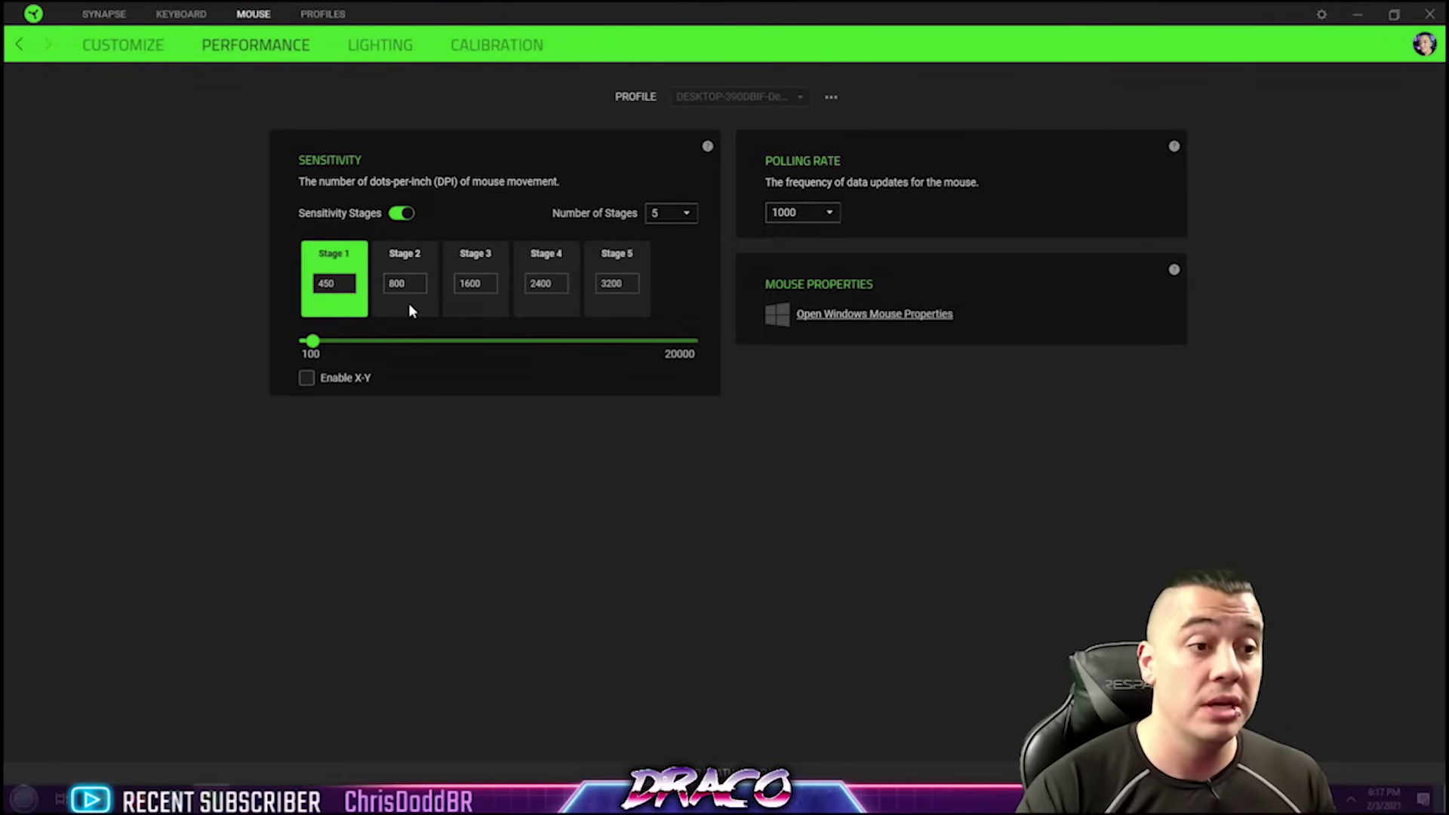
left_click(133, 58)
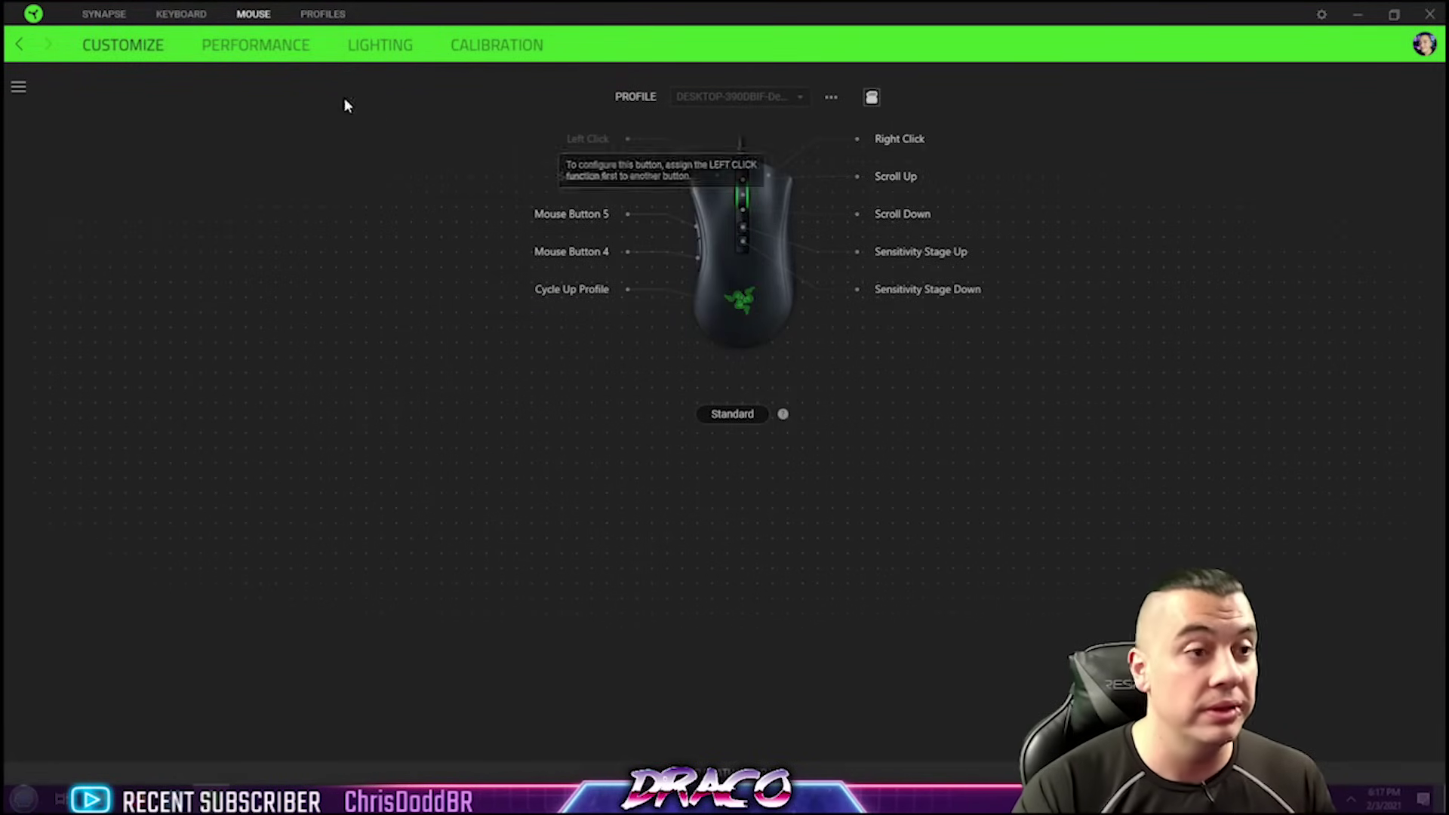
left_click(283, 52)
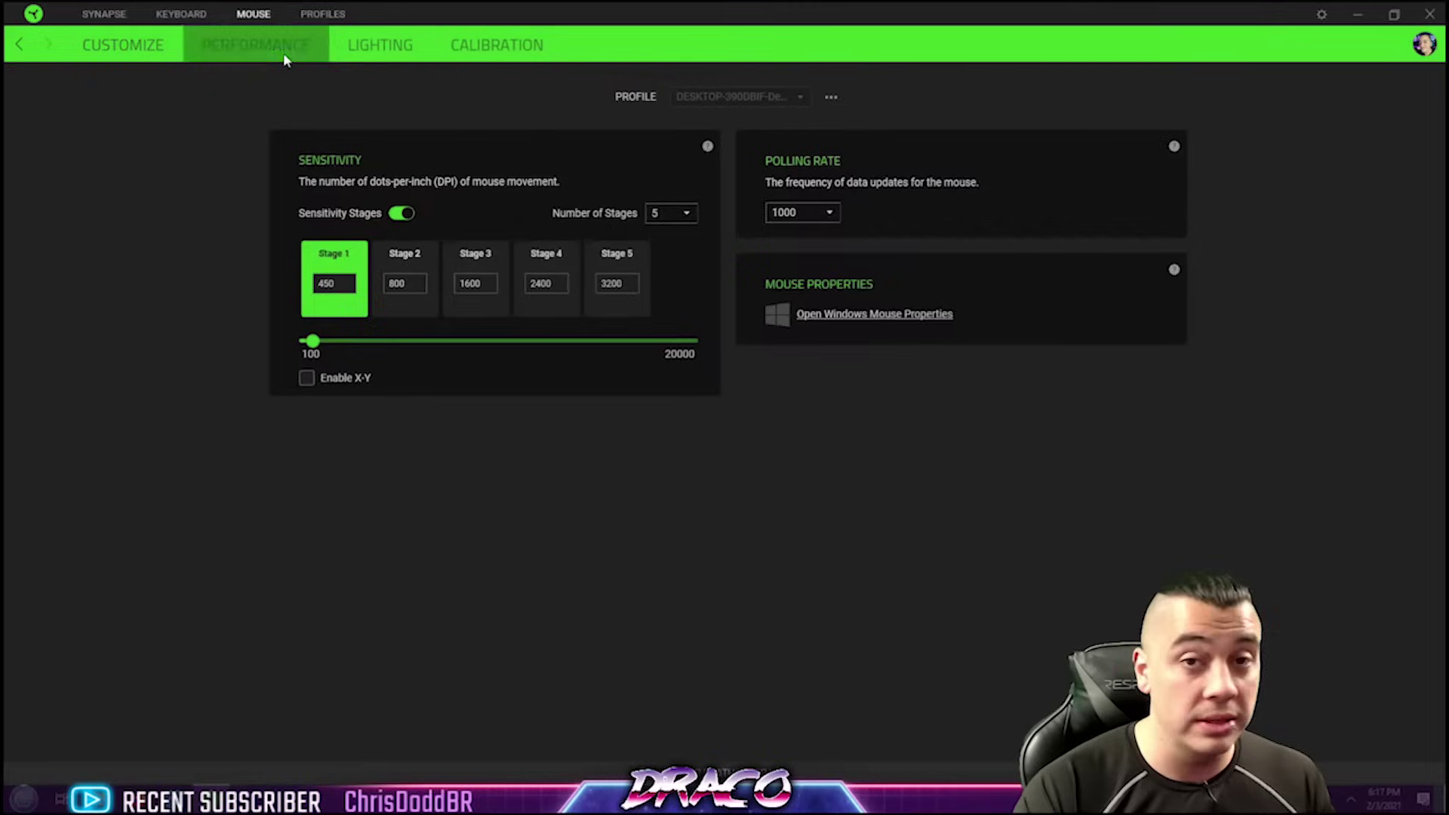
left_click(816, 214)
left_click(878, 216)
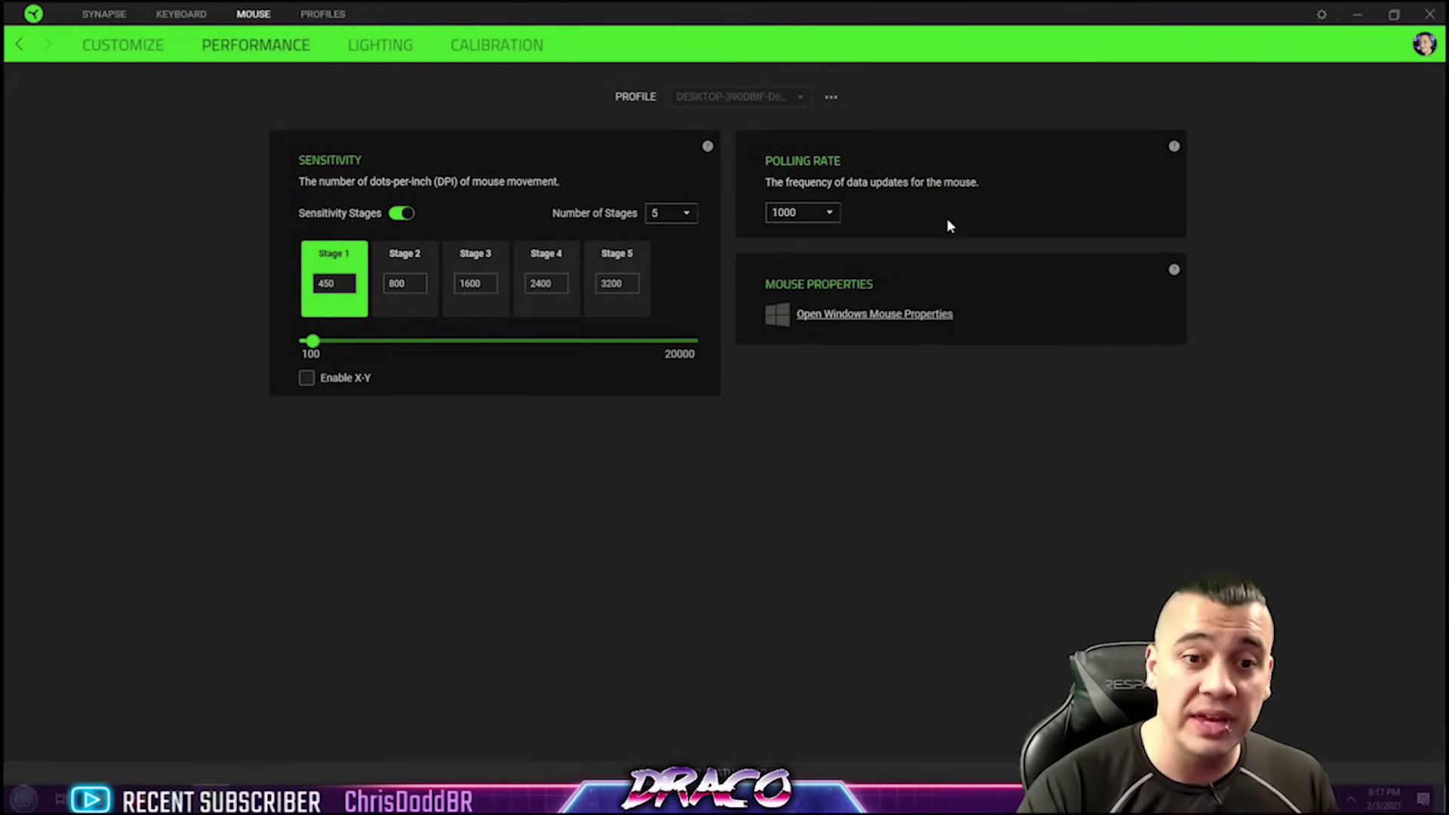
left_click(387, 49)
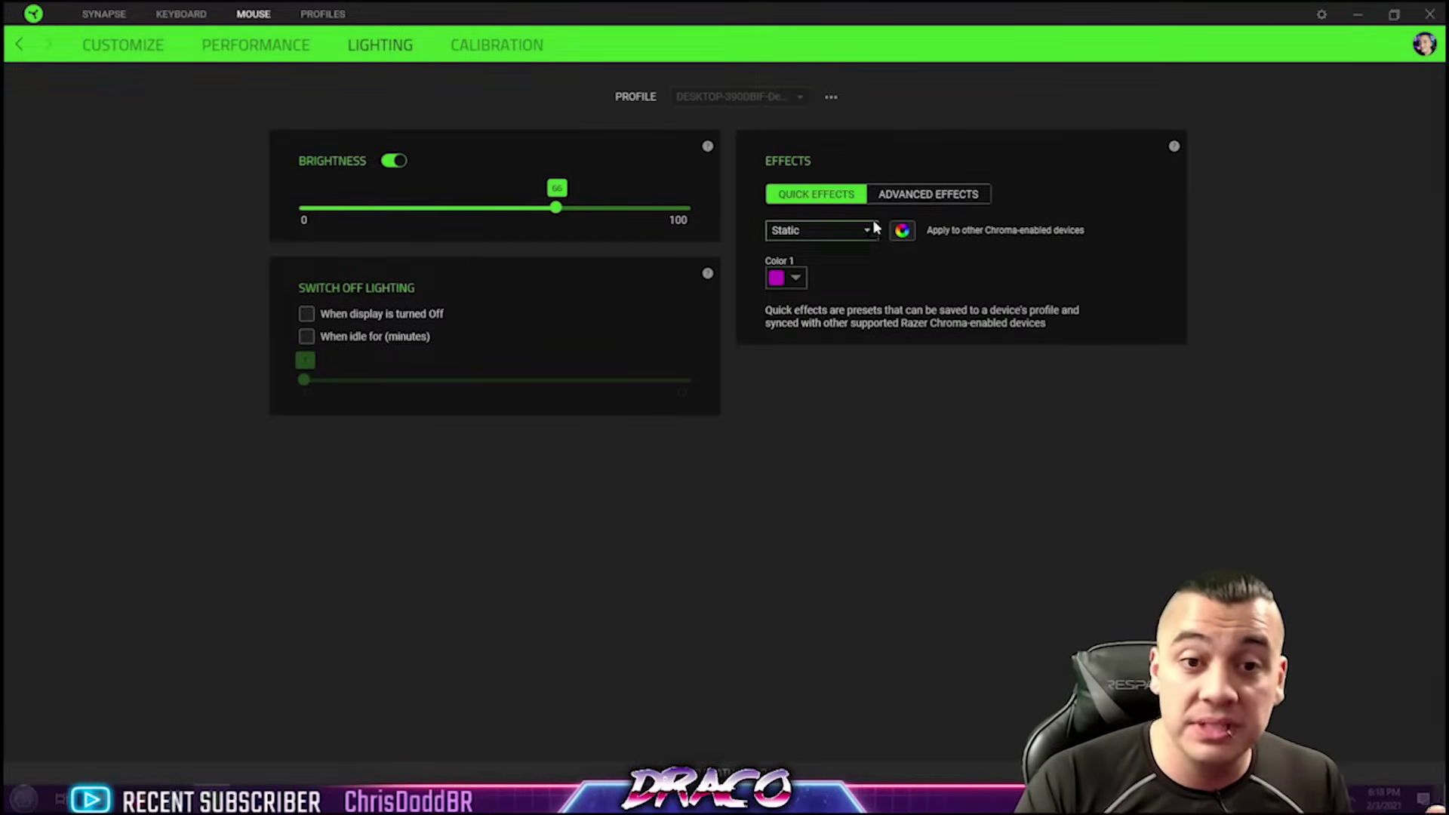
Step: Preview Advanced Effects, switch mouse lighting to Spectrum Cycling then Static, and open Color 1's palette
left_click(907, 197)
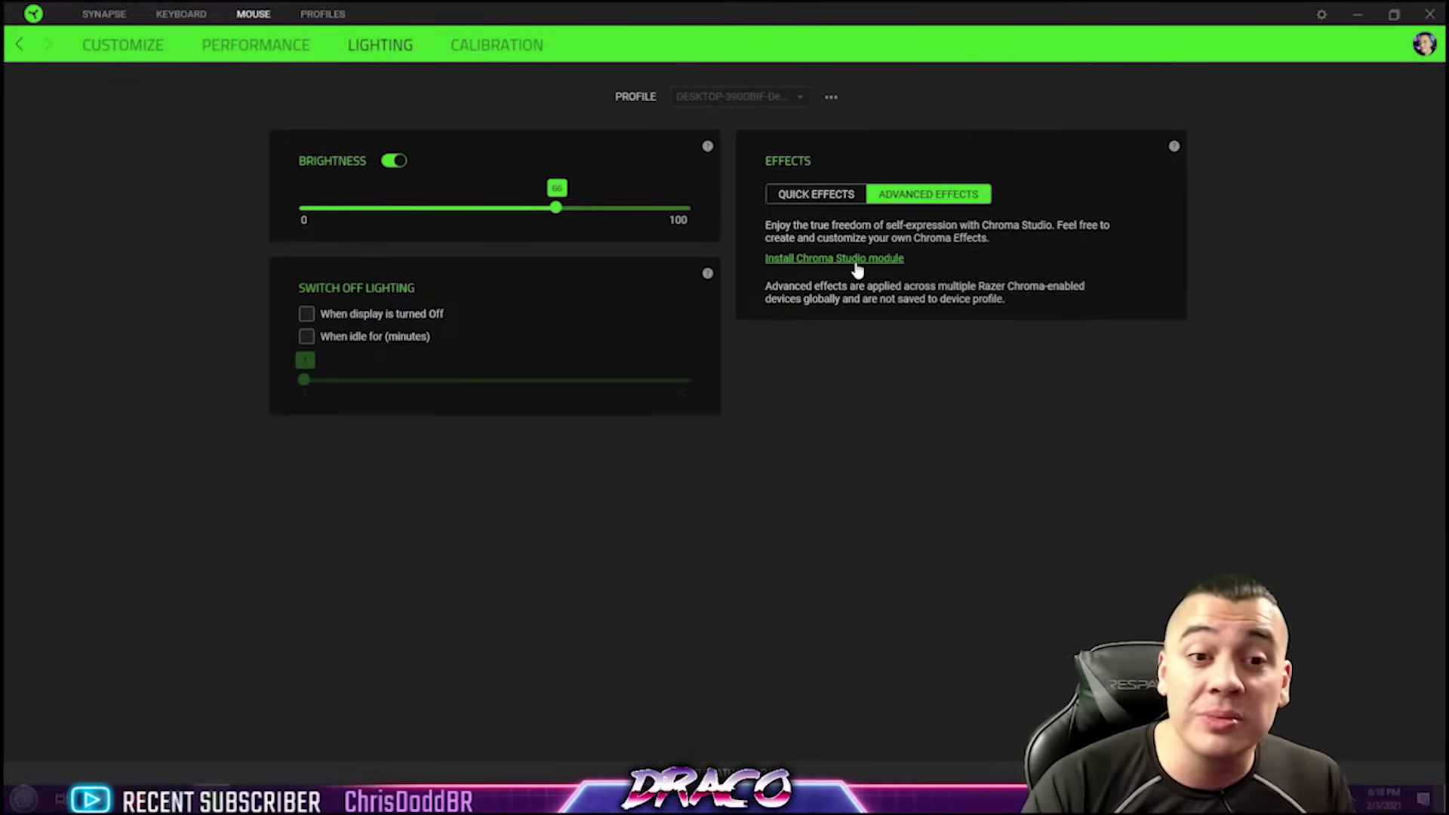
left_click(826, 195)
left_click(861, 231)
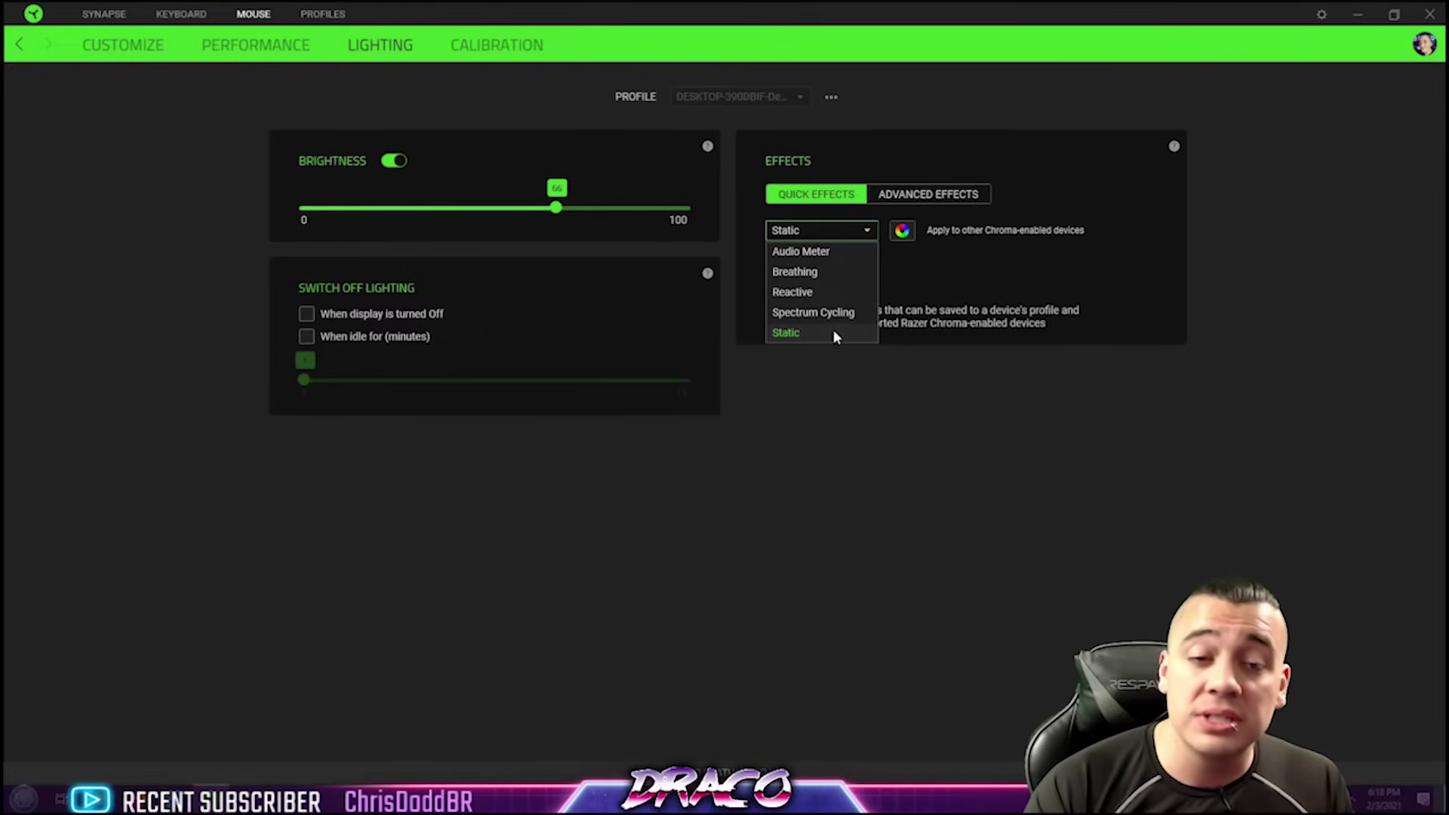
left_click(842, 313)
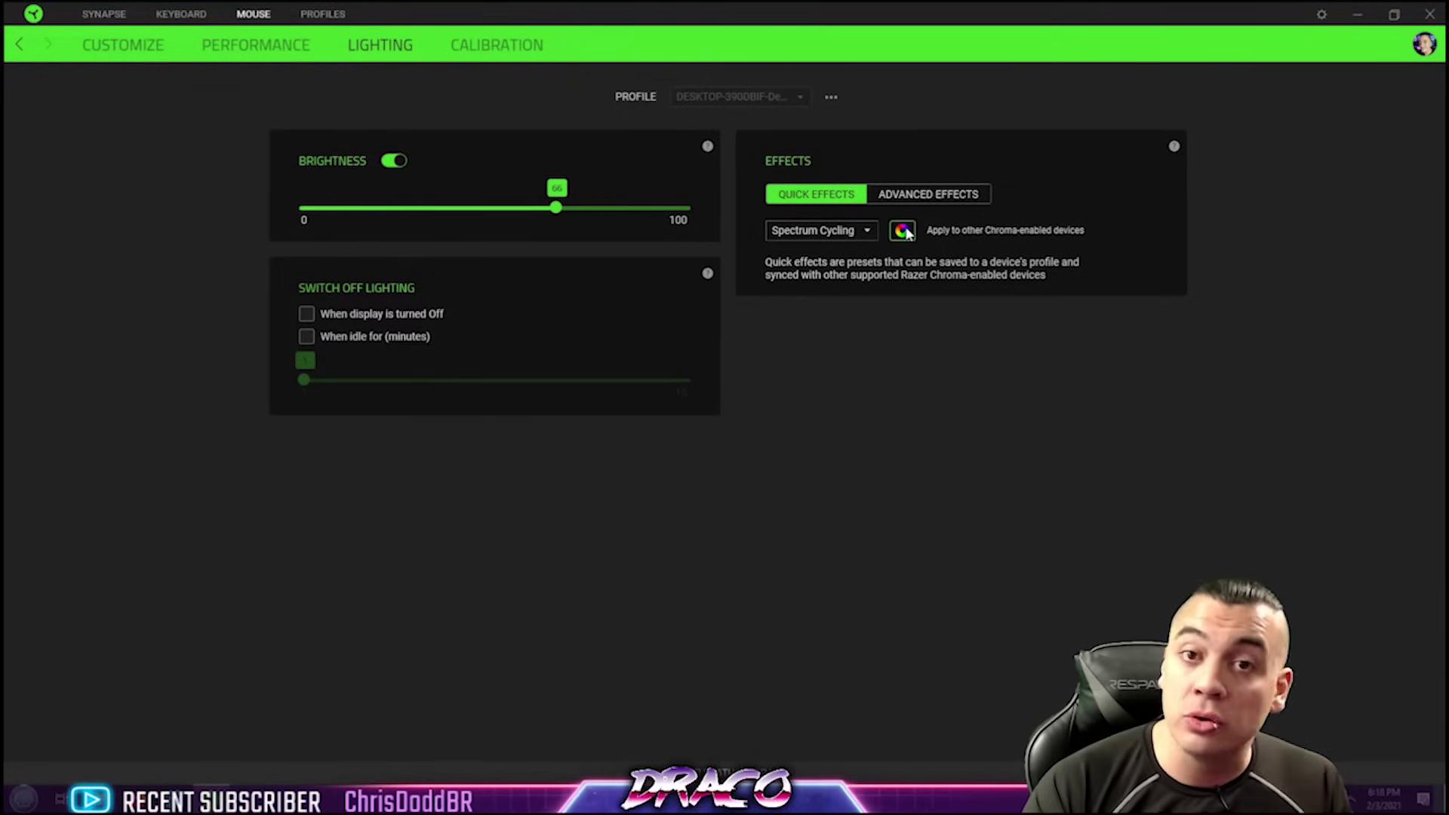
left_click(867, 231)
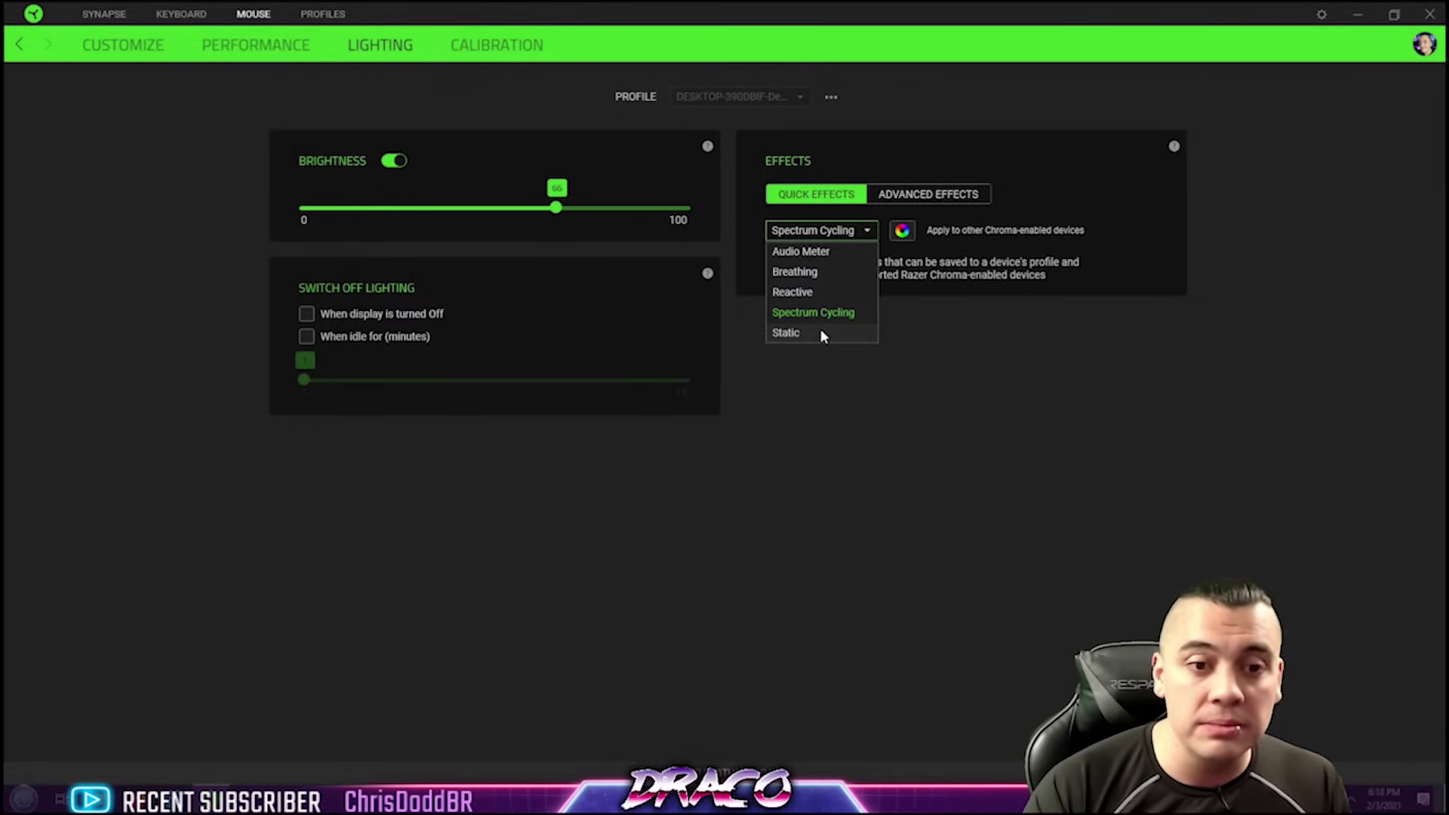
left_click(822, 334)
left_click(796, 279)
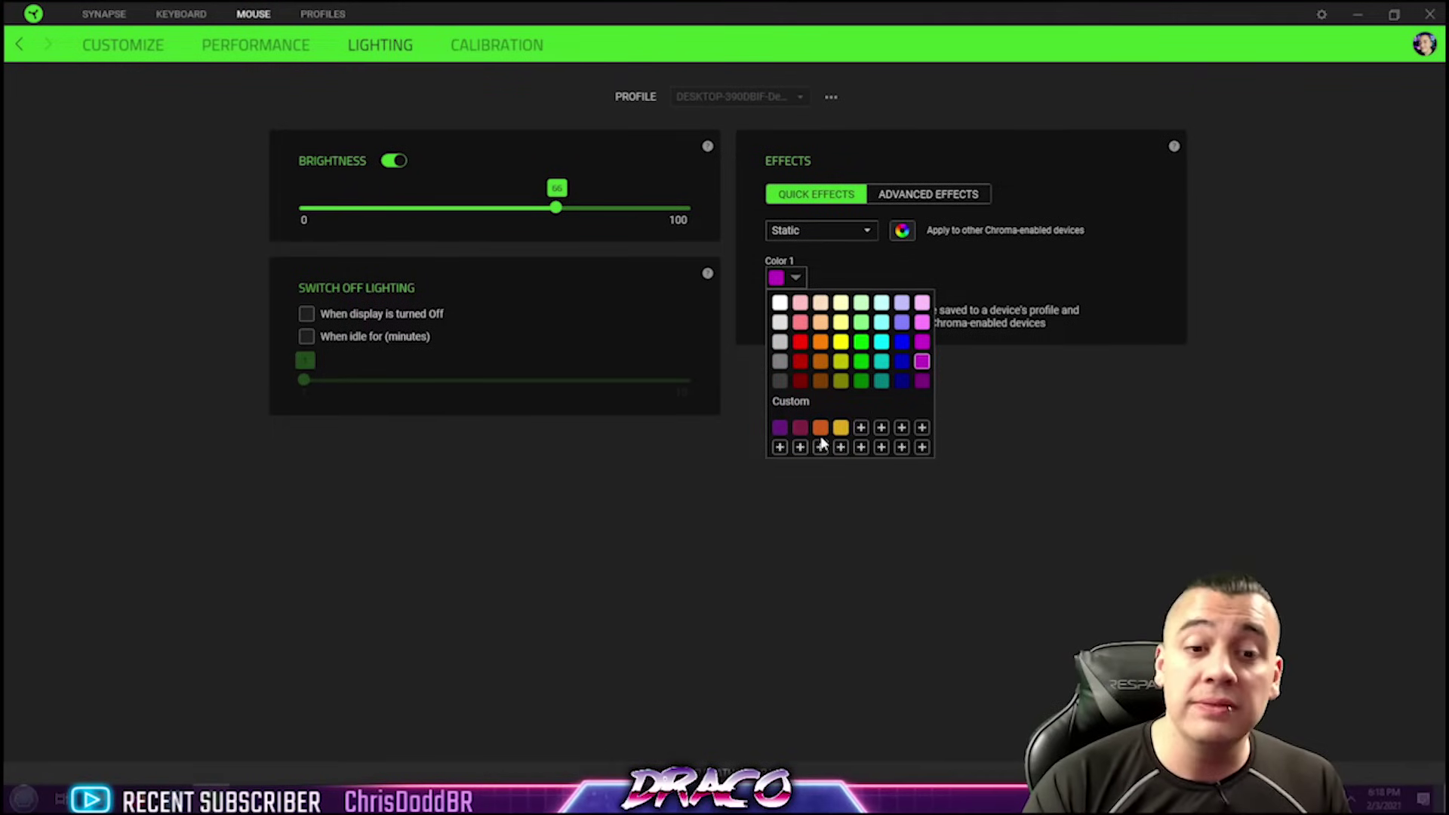
left_click(867, 428)
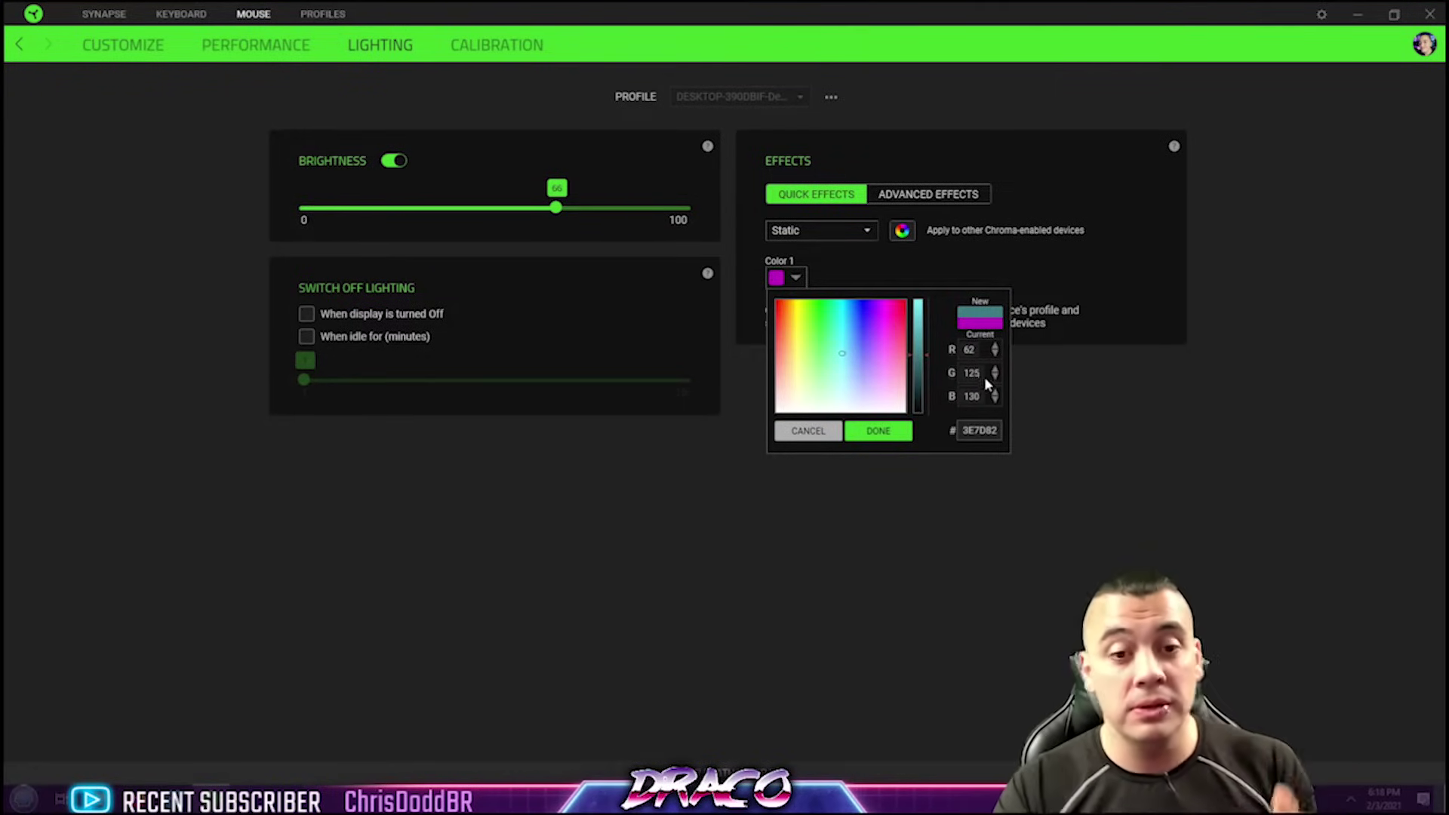
left_click(978, 262)
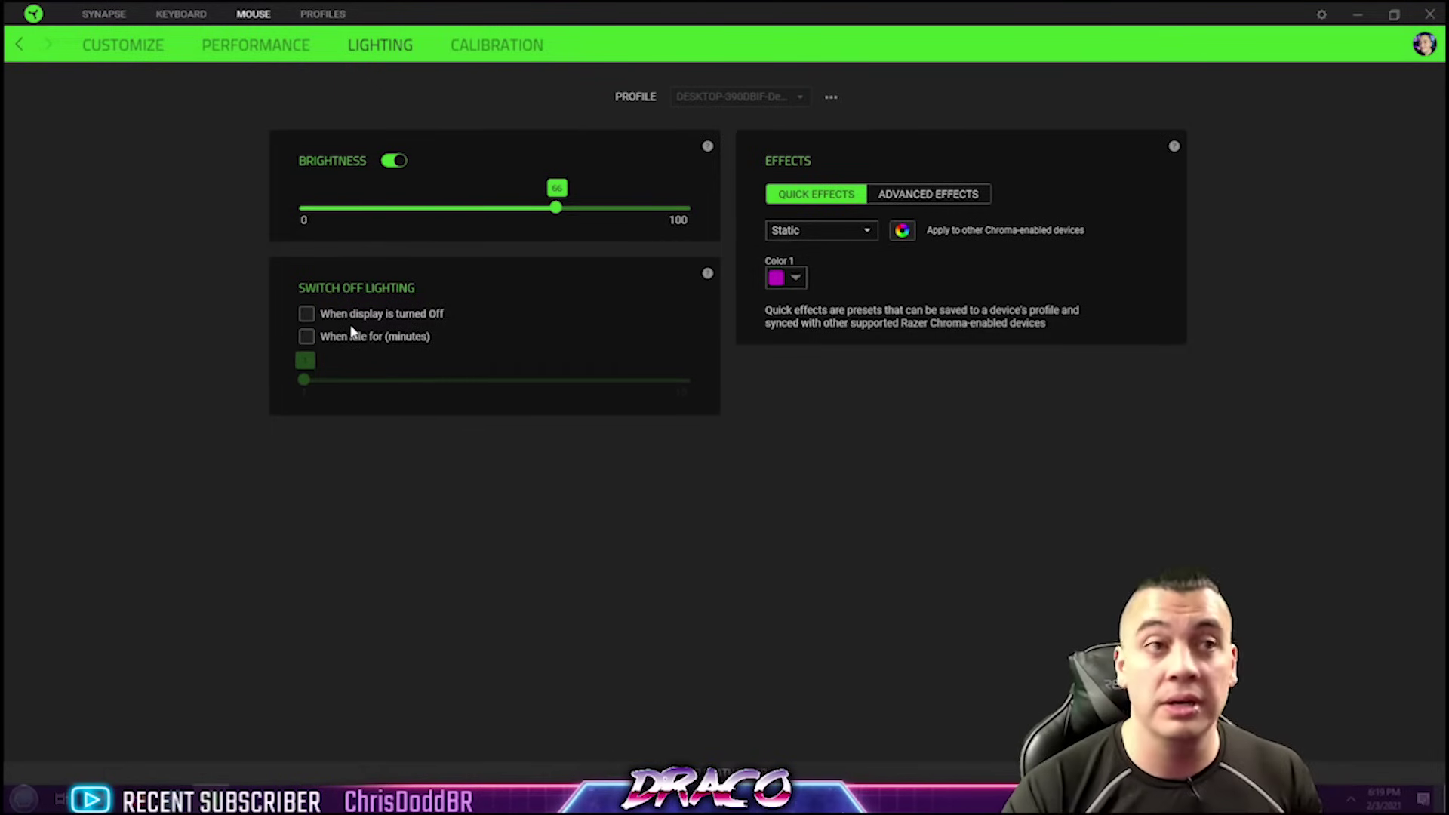
Step: Try switching the mouse lighting off after 3 minutes idle, then undo it
left_click(305, 377)
left_click_drag(305, 376, 274, 347)
left_click(306, 336)
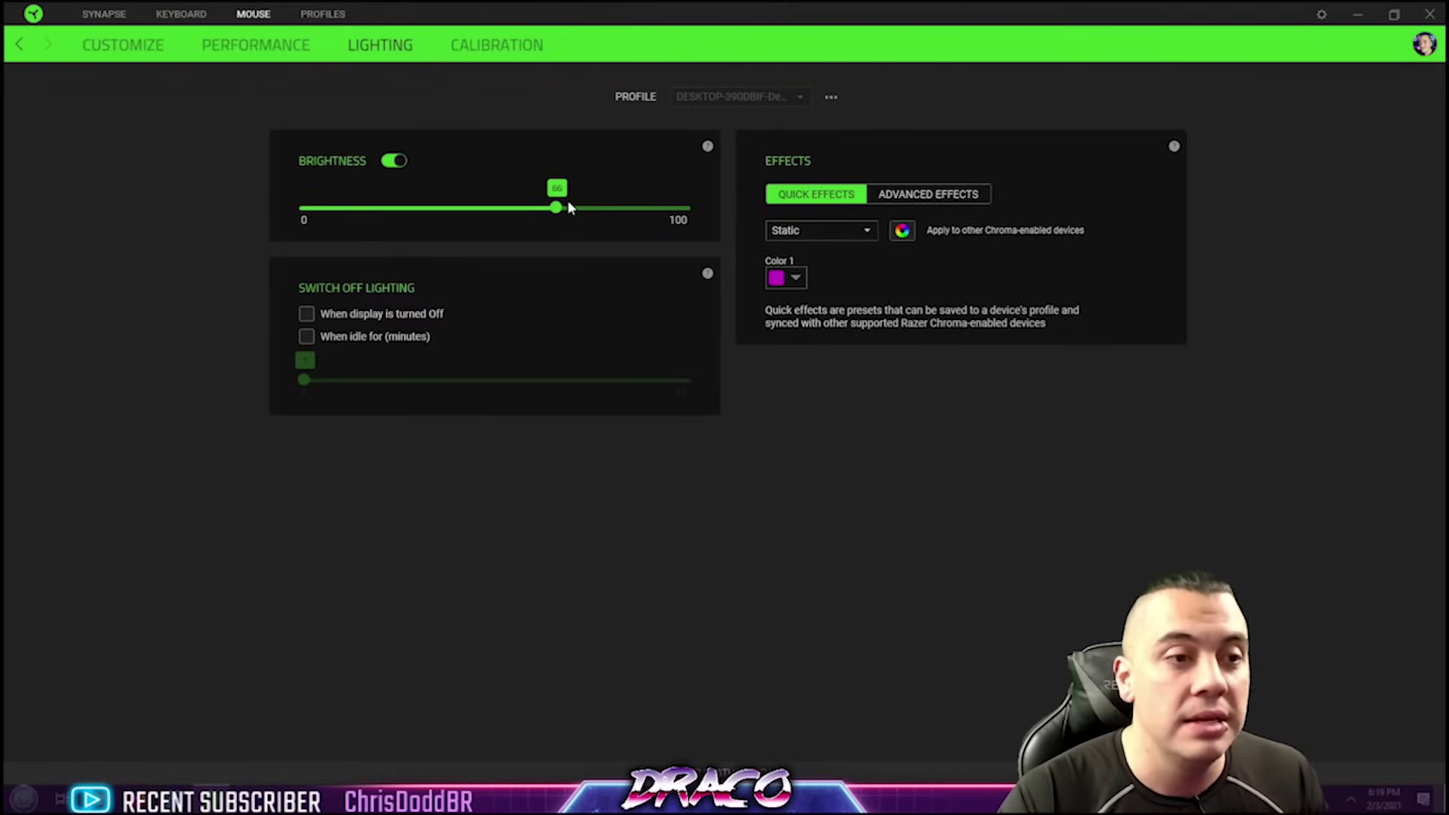
Step: Toggle mouse brightness off and on twice, ending on, then open the Calibration page
left_click(397, 162)
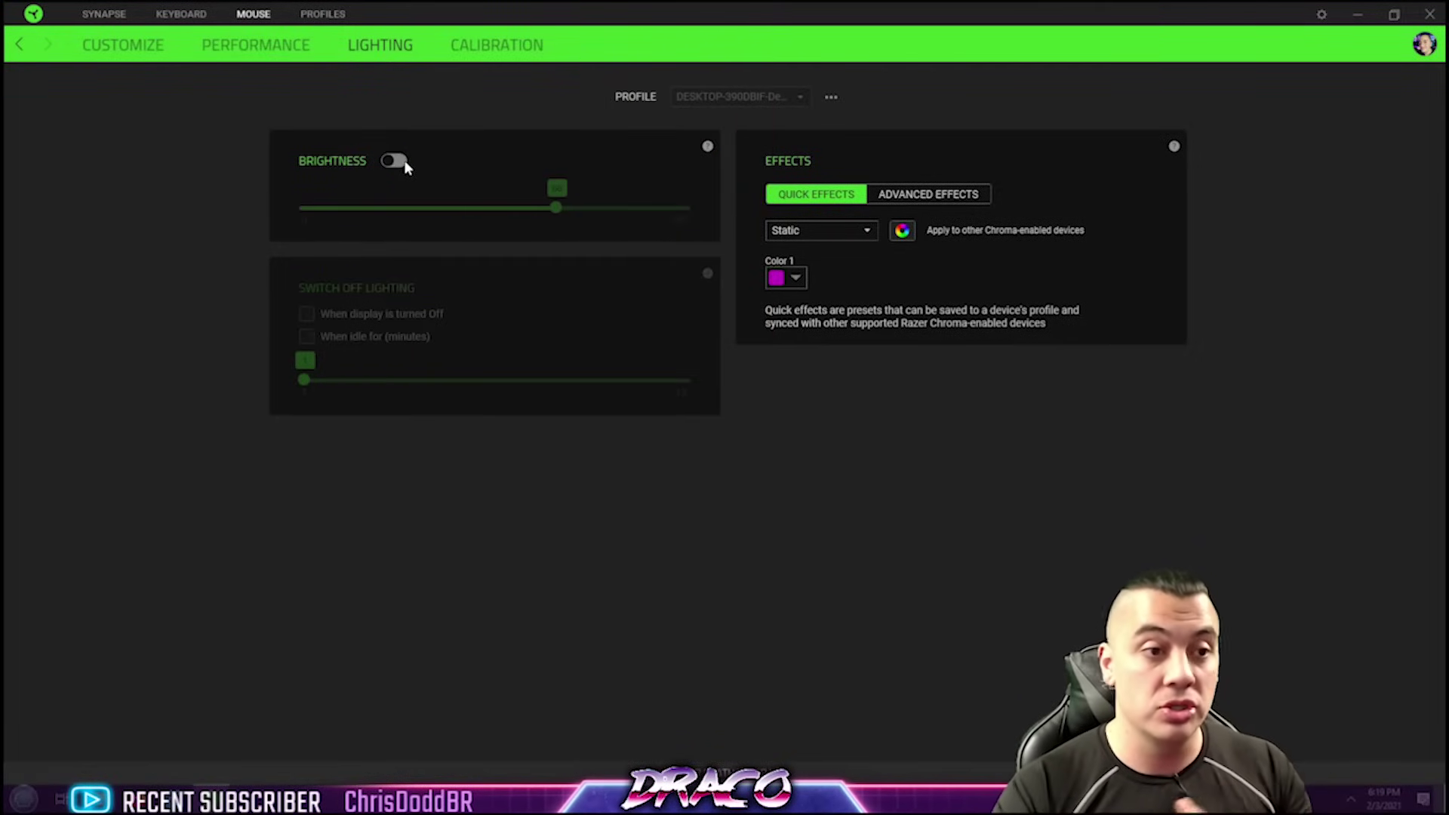
left_click(404, 165)
left_click(402, 165)
left_click(401, 165)
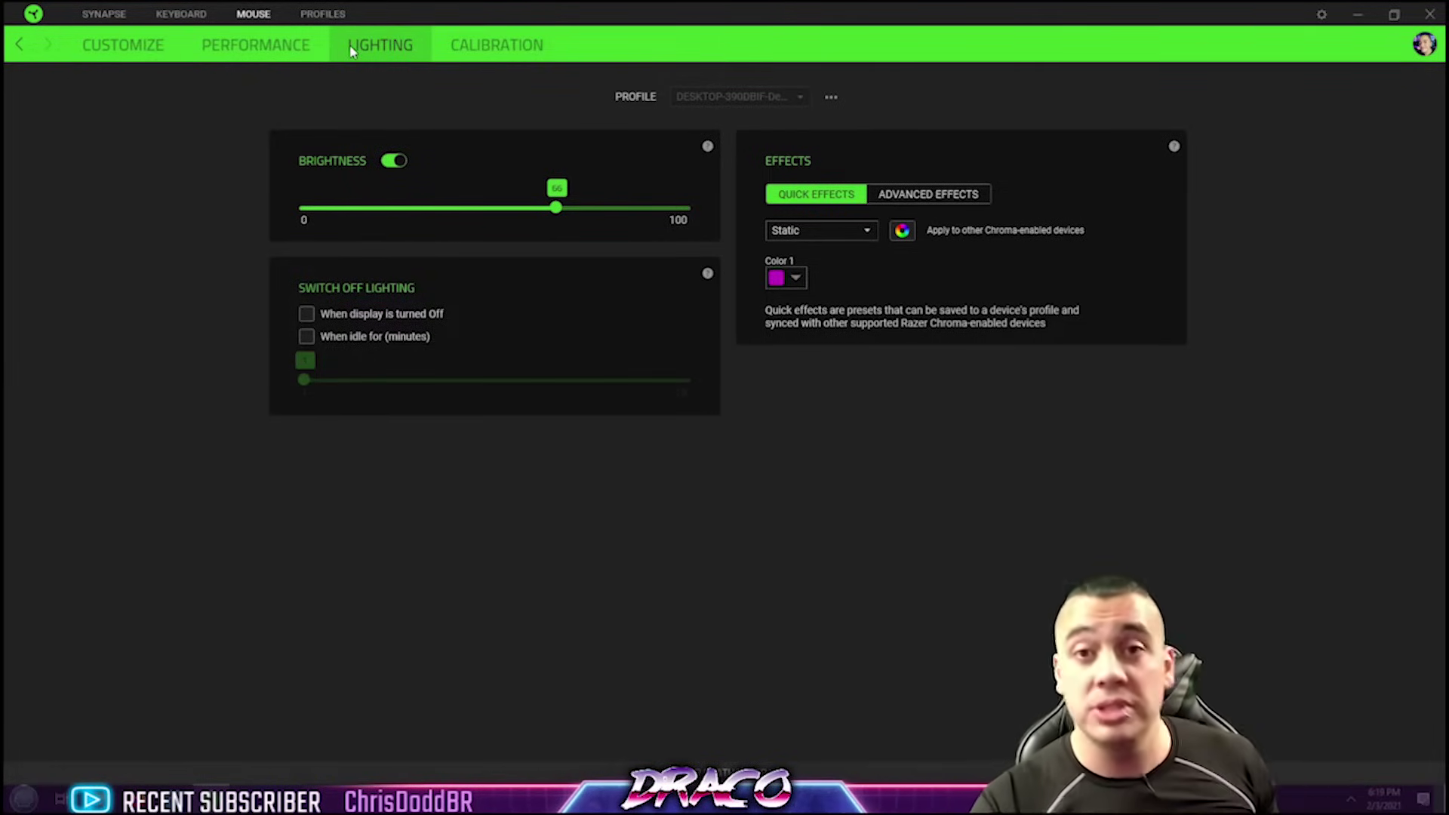
left_click(495, 45)
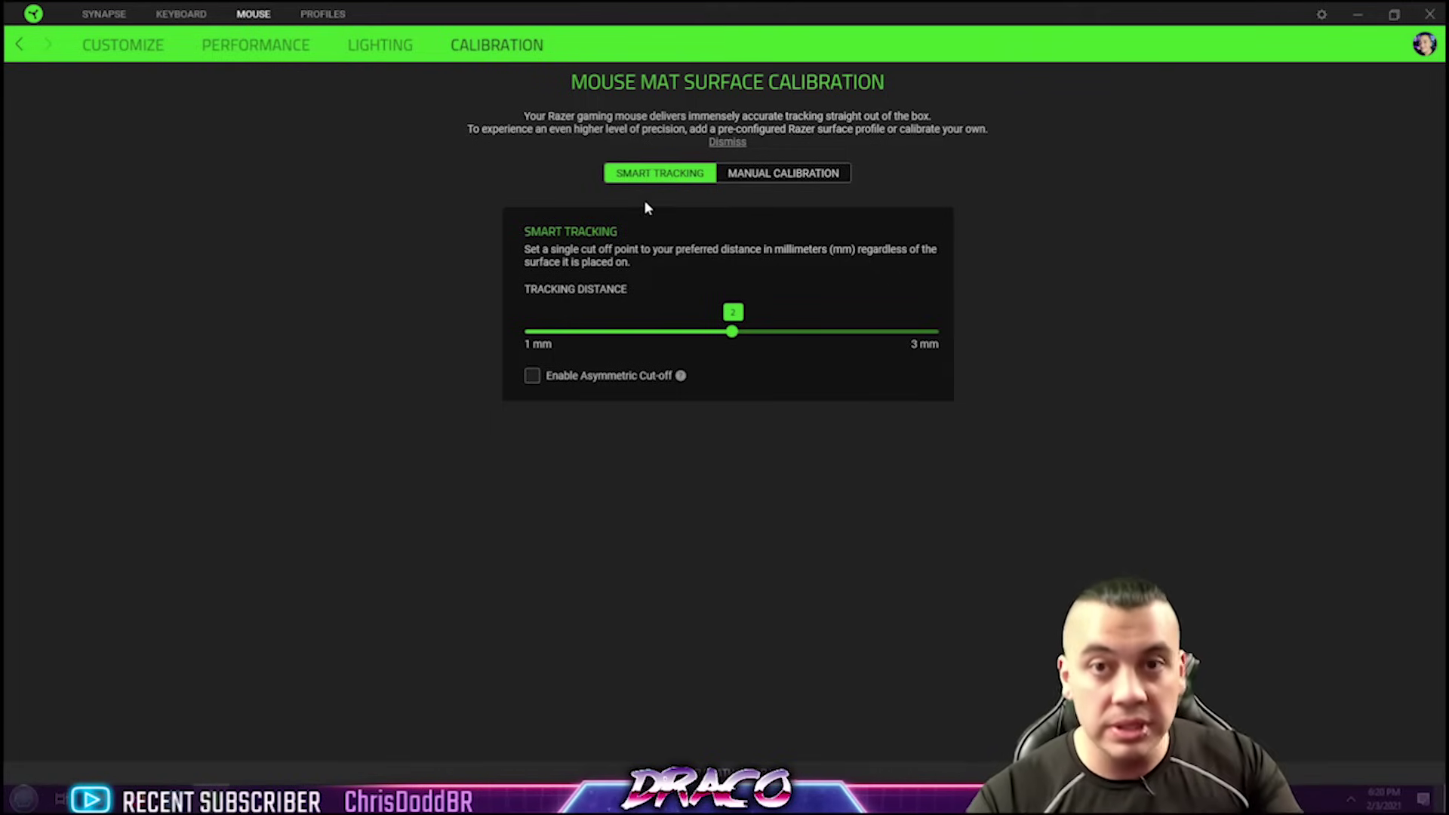
Step: Open Profiles to see that the default profile has no linked games
left_click(322, 15)
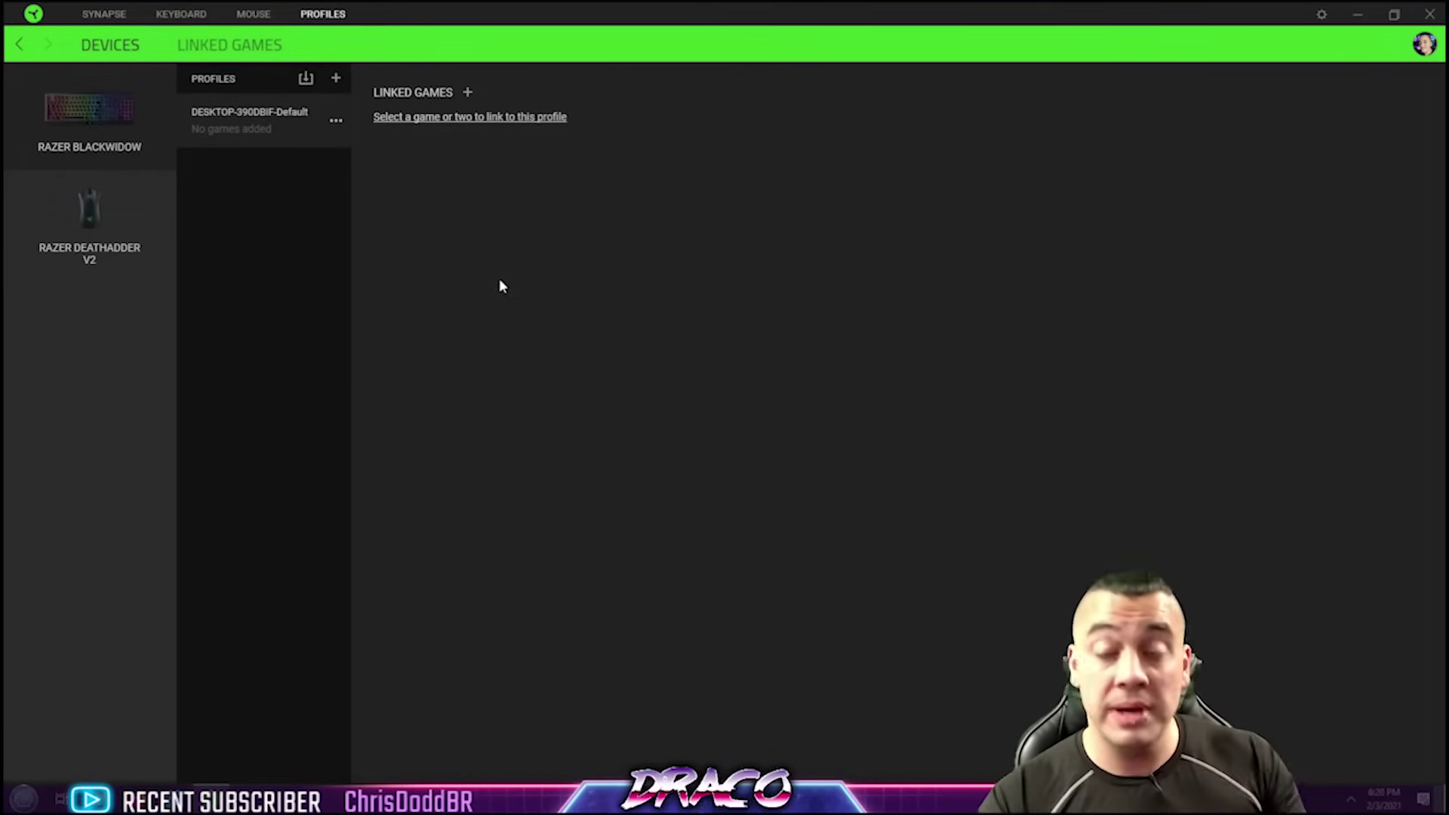
Step: Open the BlackWidow keyboard's Customize page from the Synapse dashboard
left_click(180, 14)
left_click(106, 15)
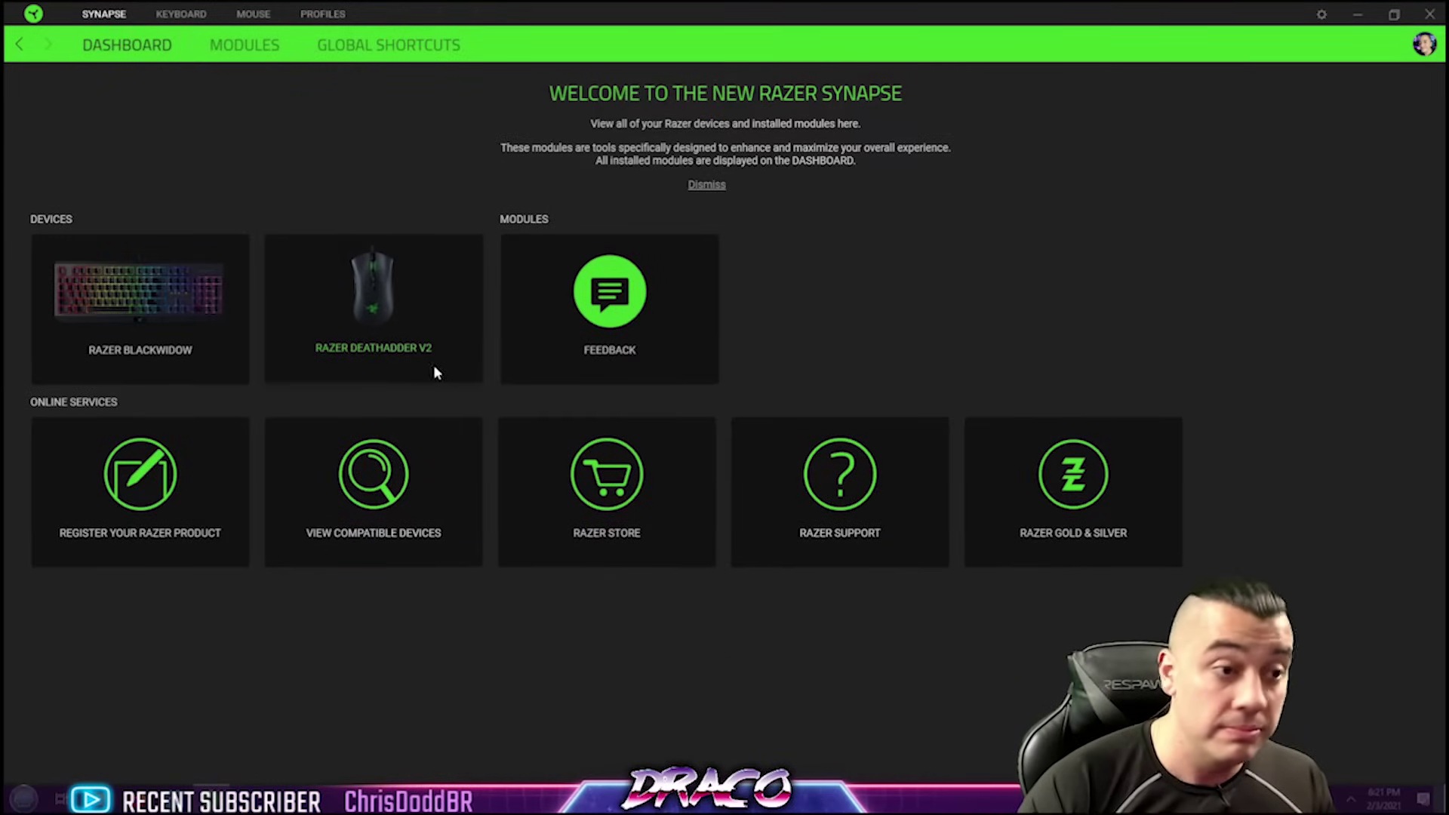
left_click(228, 273)
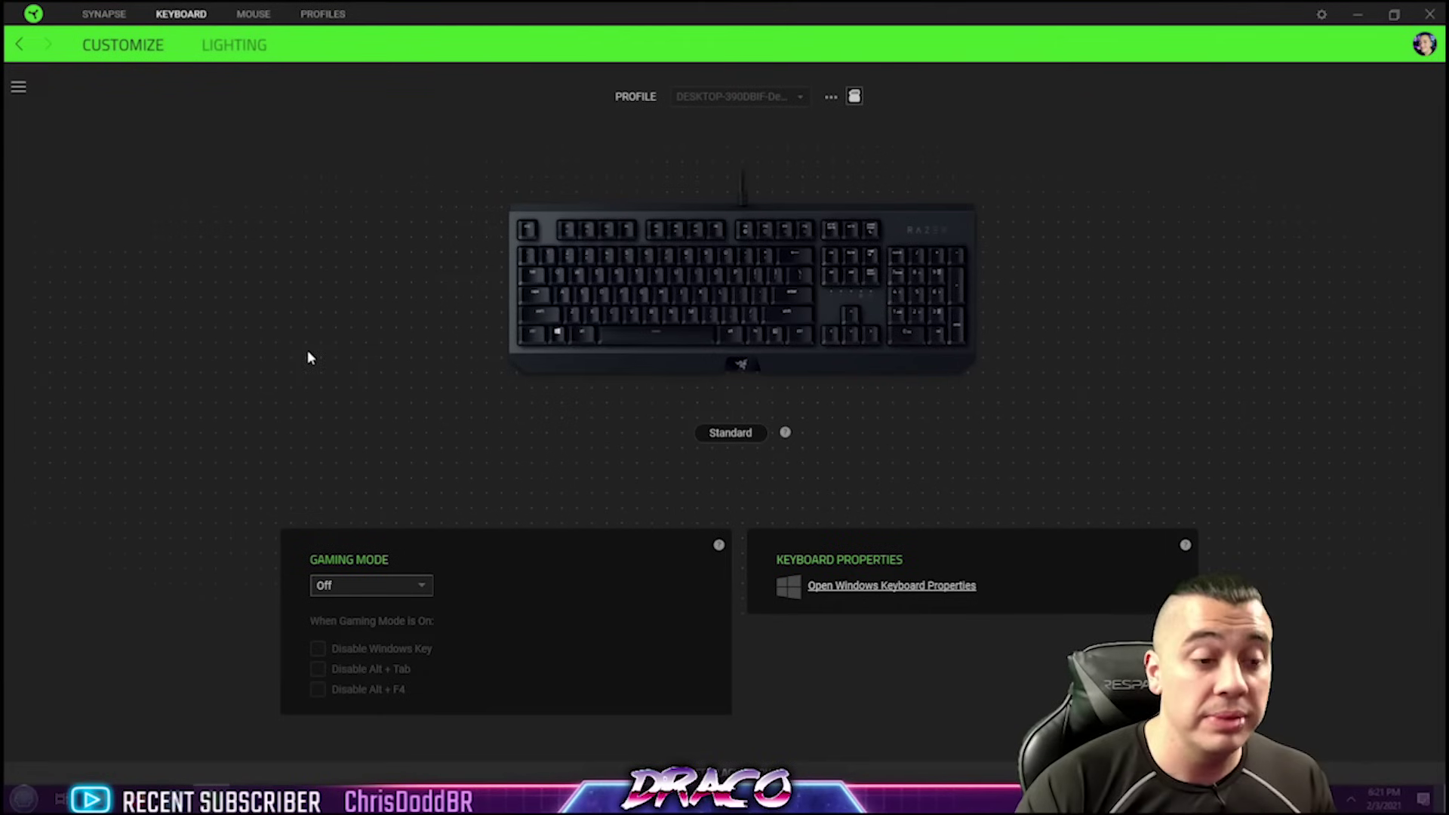
Step: Try Gaming Mode's Enable in-game and Always on options plus Alt+F4/Alt+Tab blocking, ending at Off
left_click(428, 587)
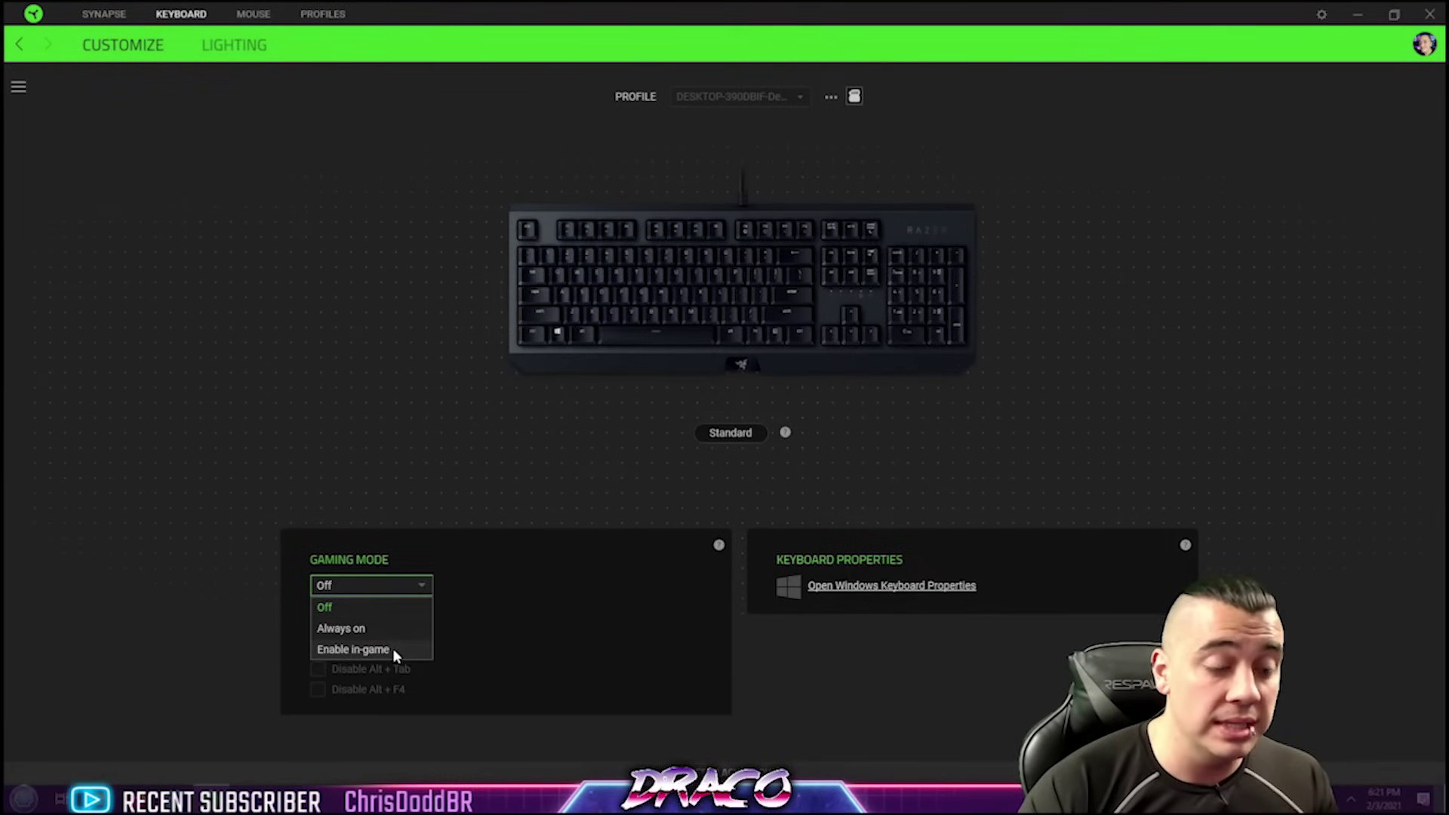
left_click(392, 649)
left_click(418, 588)
left_click(406, 627)
mouse_move(559, 336)
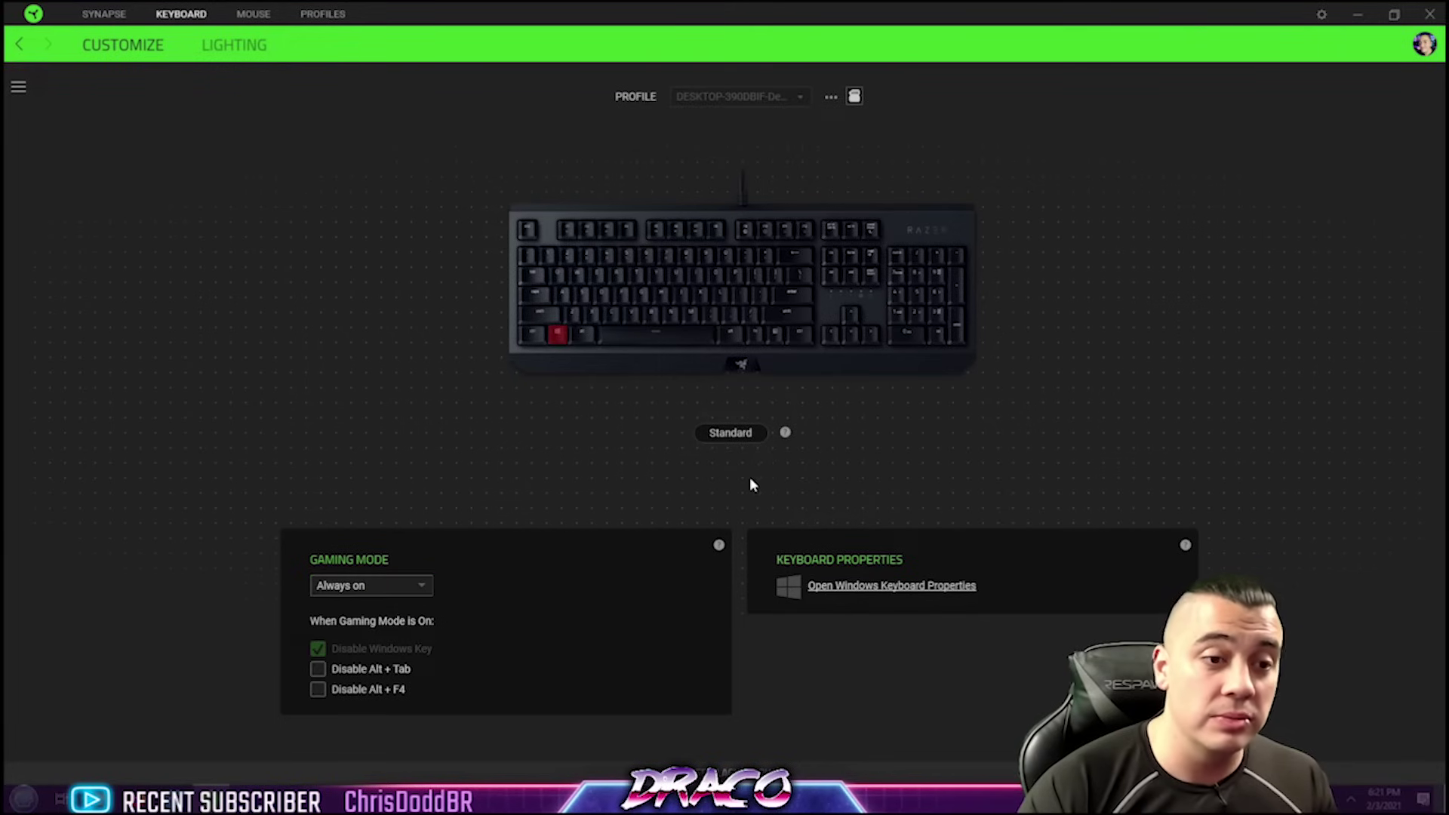
left_click(318, 690)
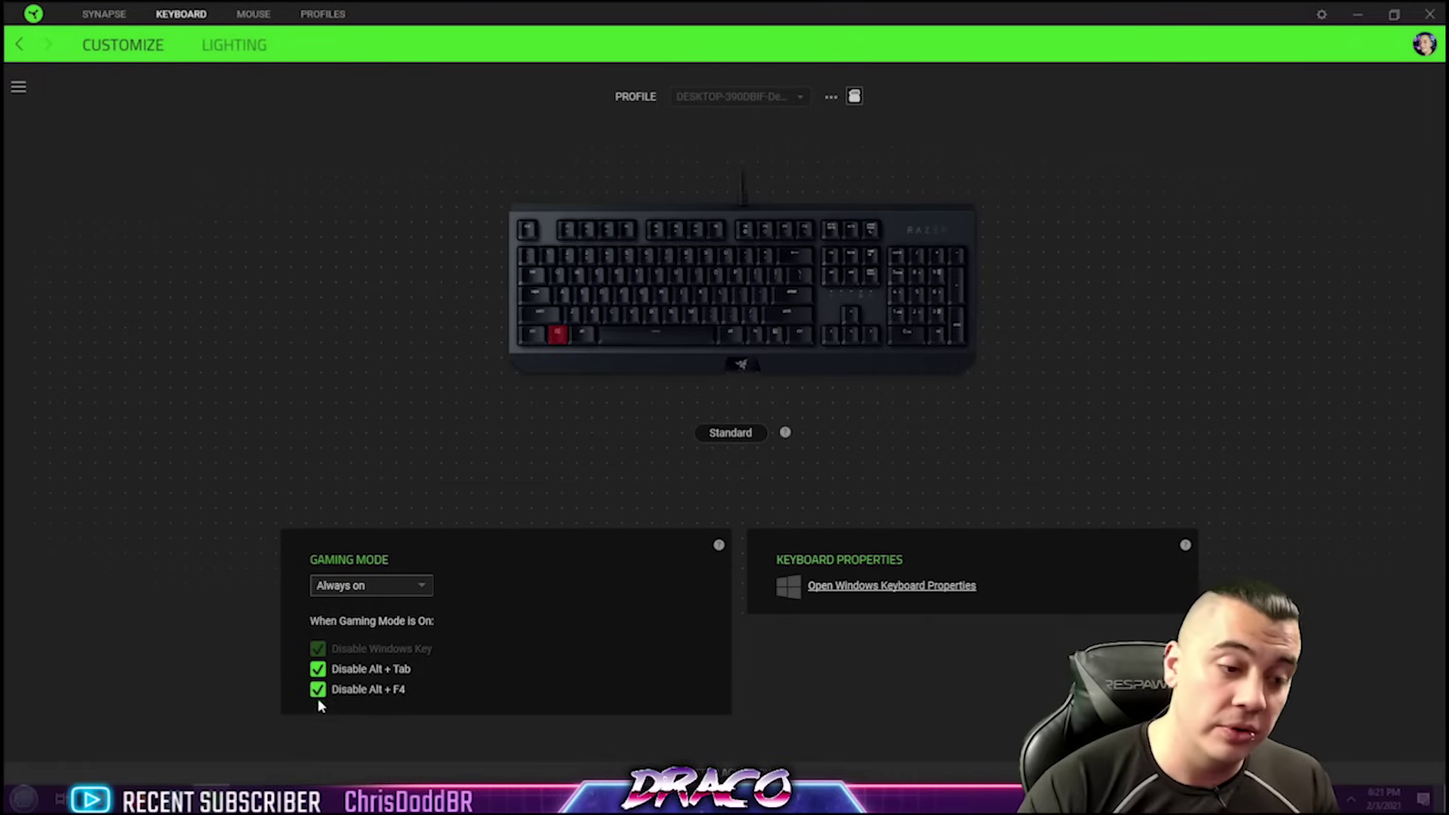
left_click(317, 689)
left_click(318, 669)
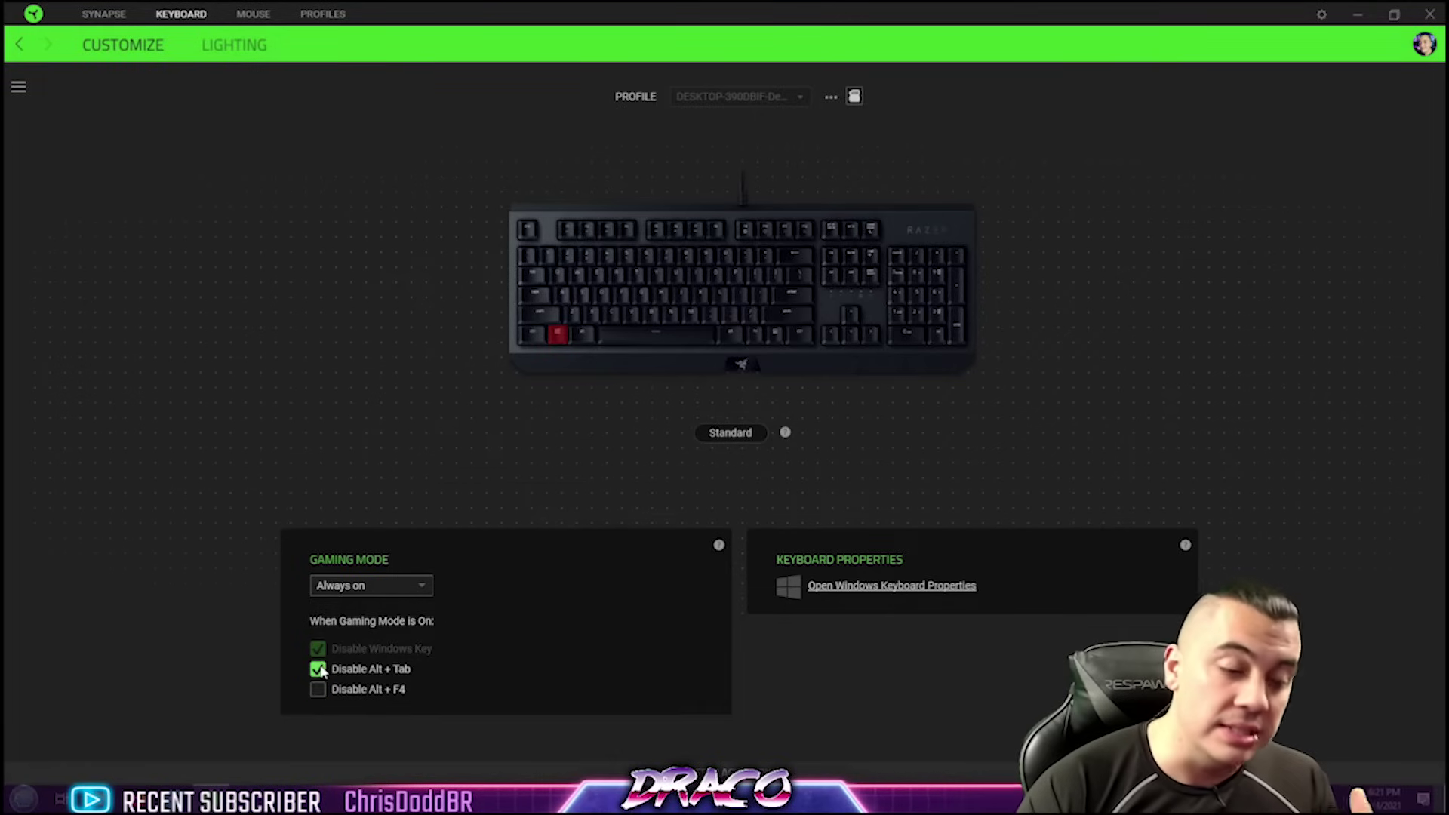
left_click(406, 589)
left_click(372, 608)
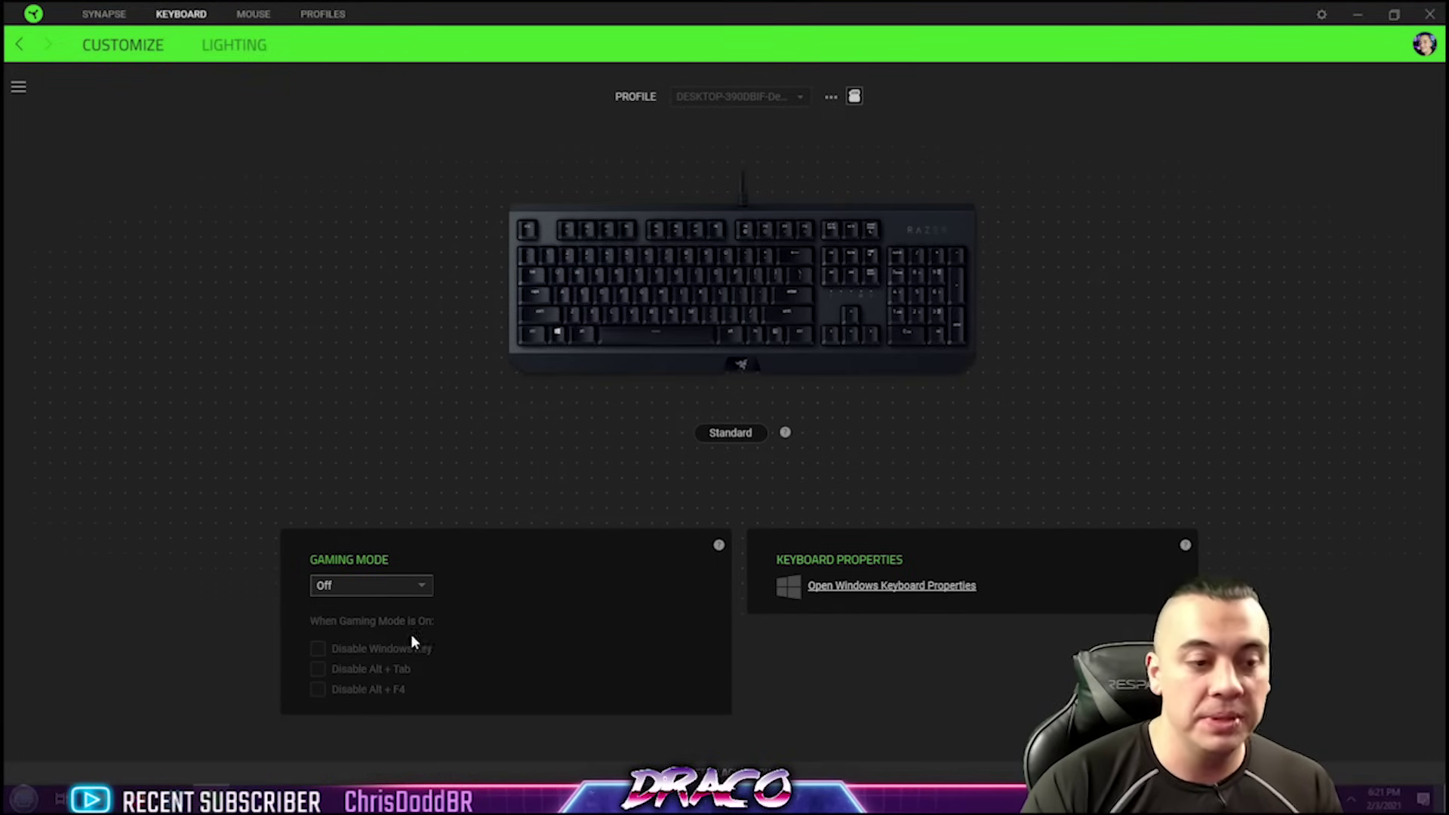
Step: Set the BlackWidow's Quick Effect to Spectrum Cycling, then view the advanced Chroma effects
left_click(234, 44)
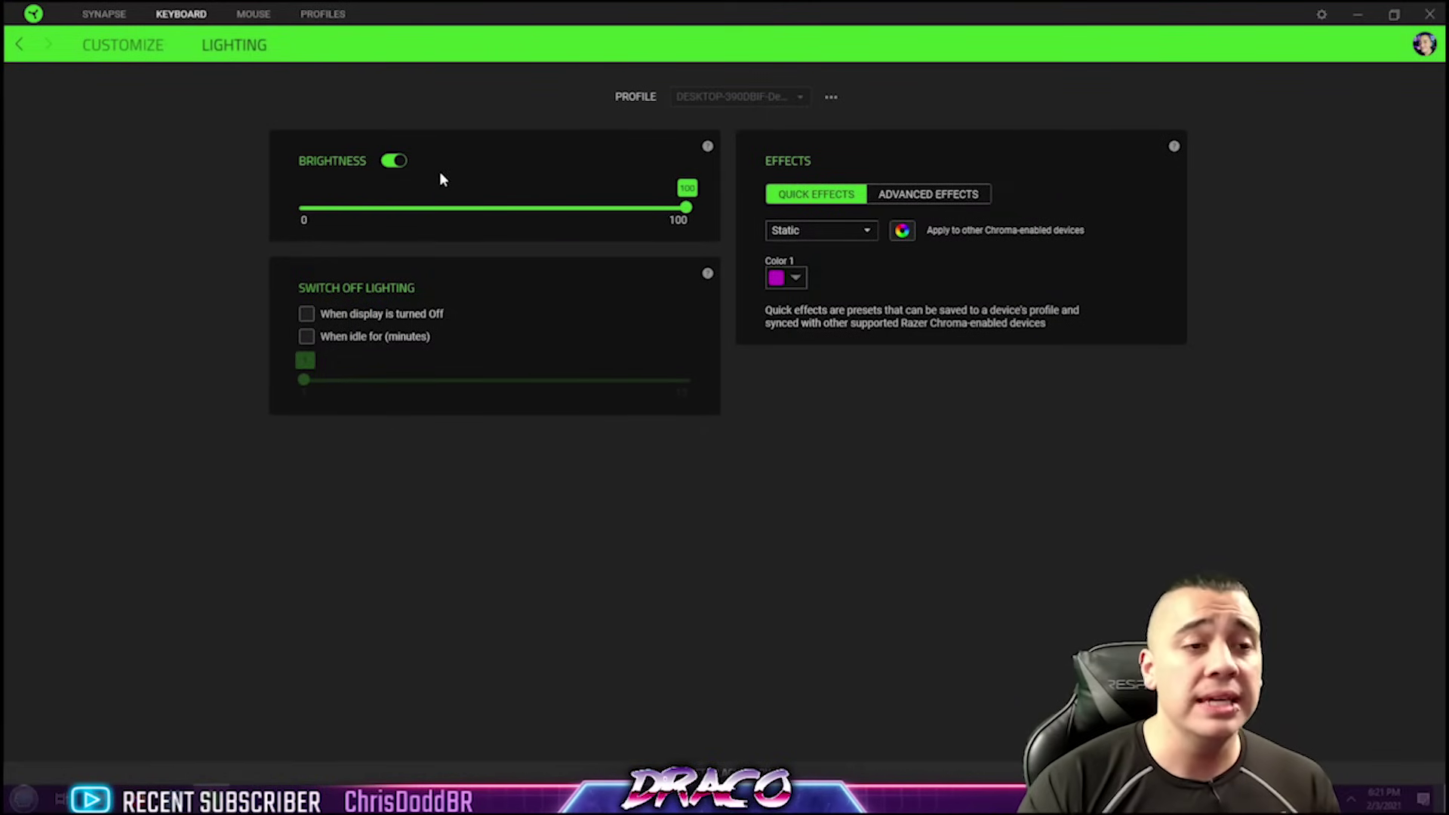
left_click(848, 231)
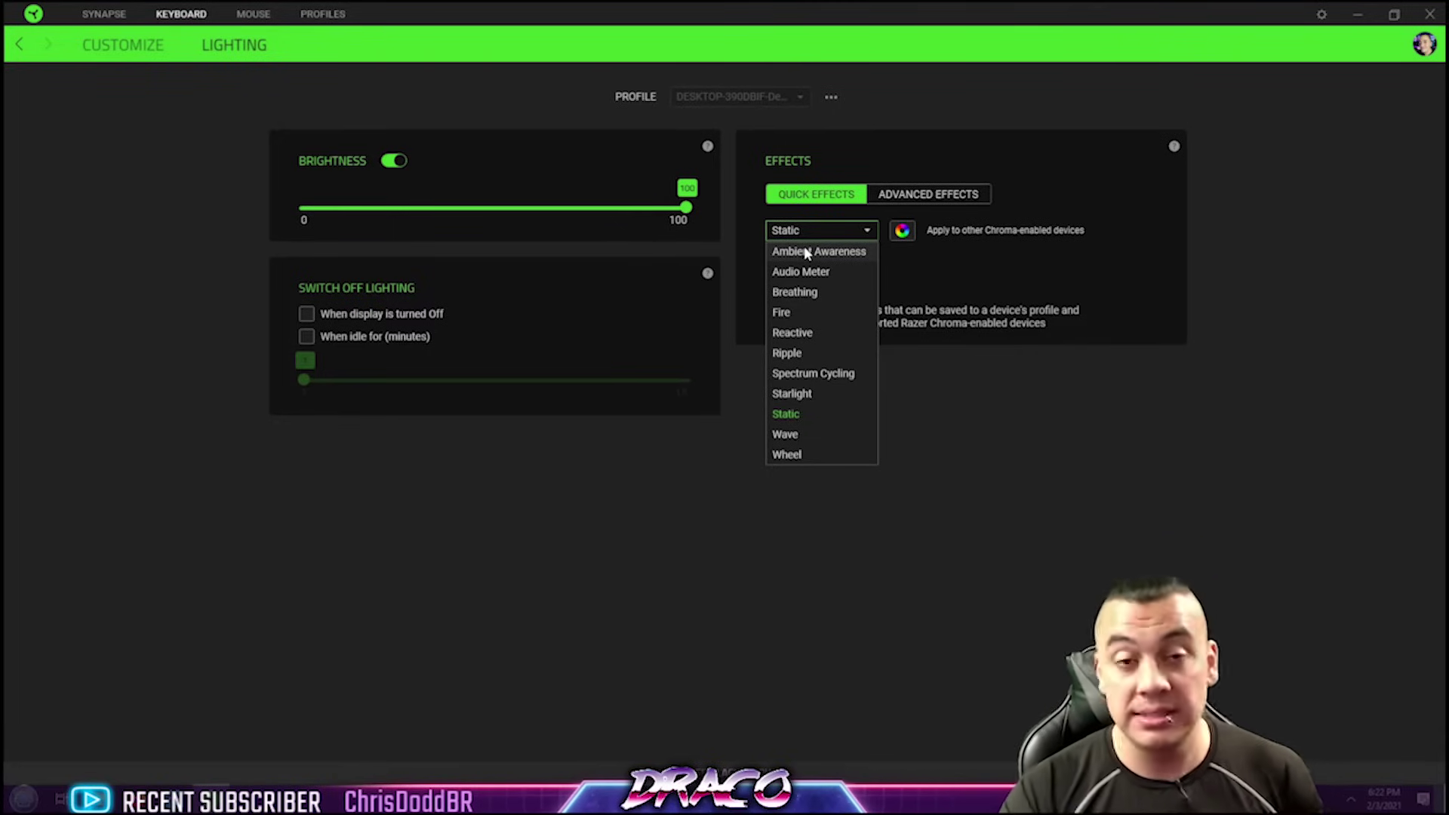
left_click(828, 375)
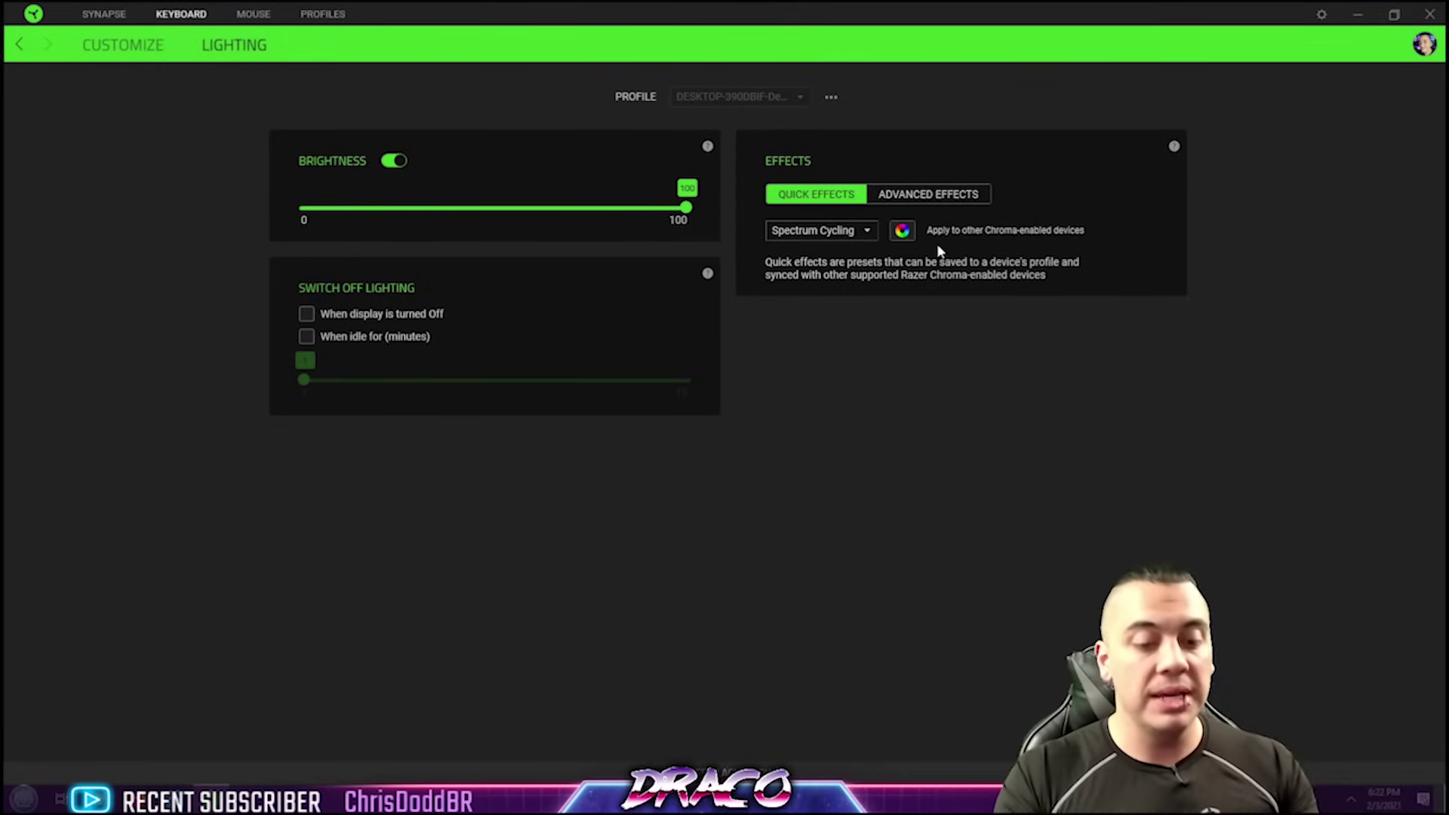
left_click(918, 194)
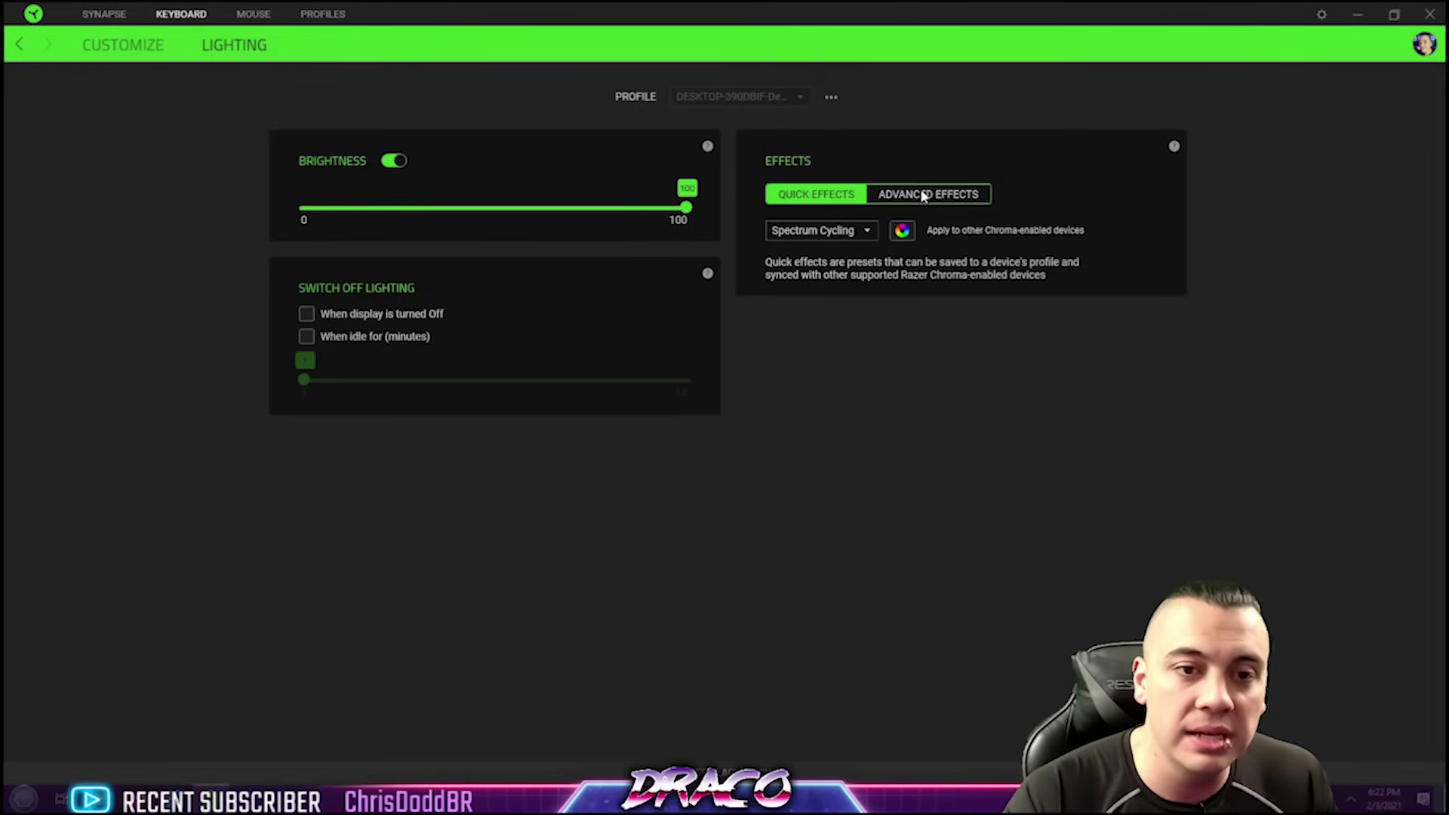
Step: Change the keyboard effect to purple-and-magenta Starlight, glance at Advanced Effects, then return to the dashboard
left_click(844, 195)
left_click(867, 231)
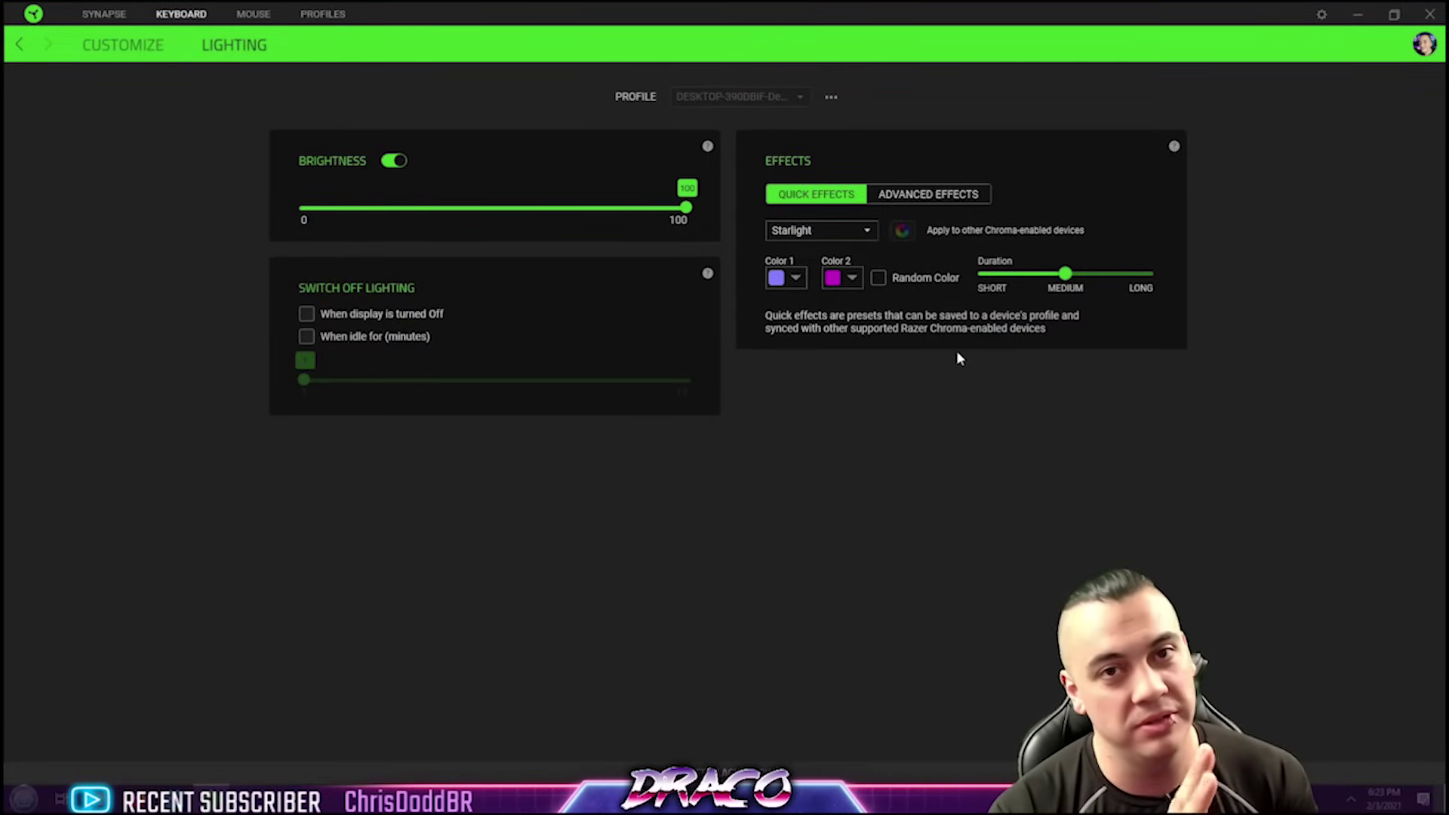
left_click(863, 232)
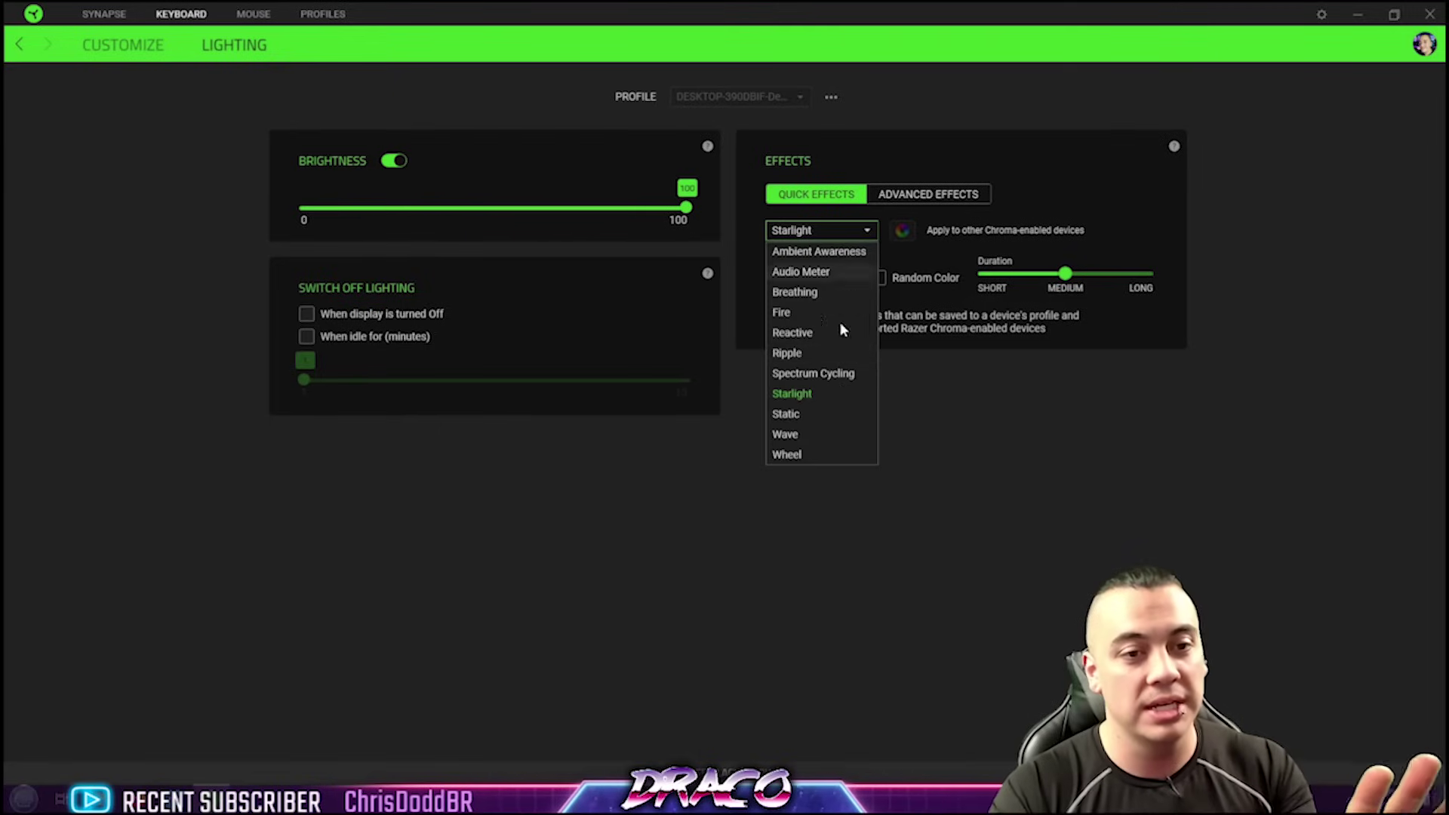
left_click(966, 194)
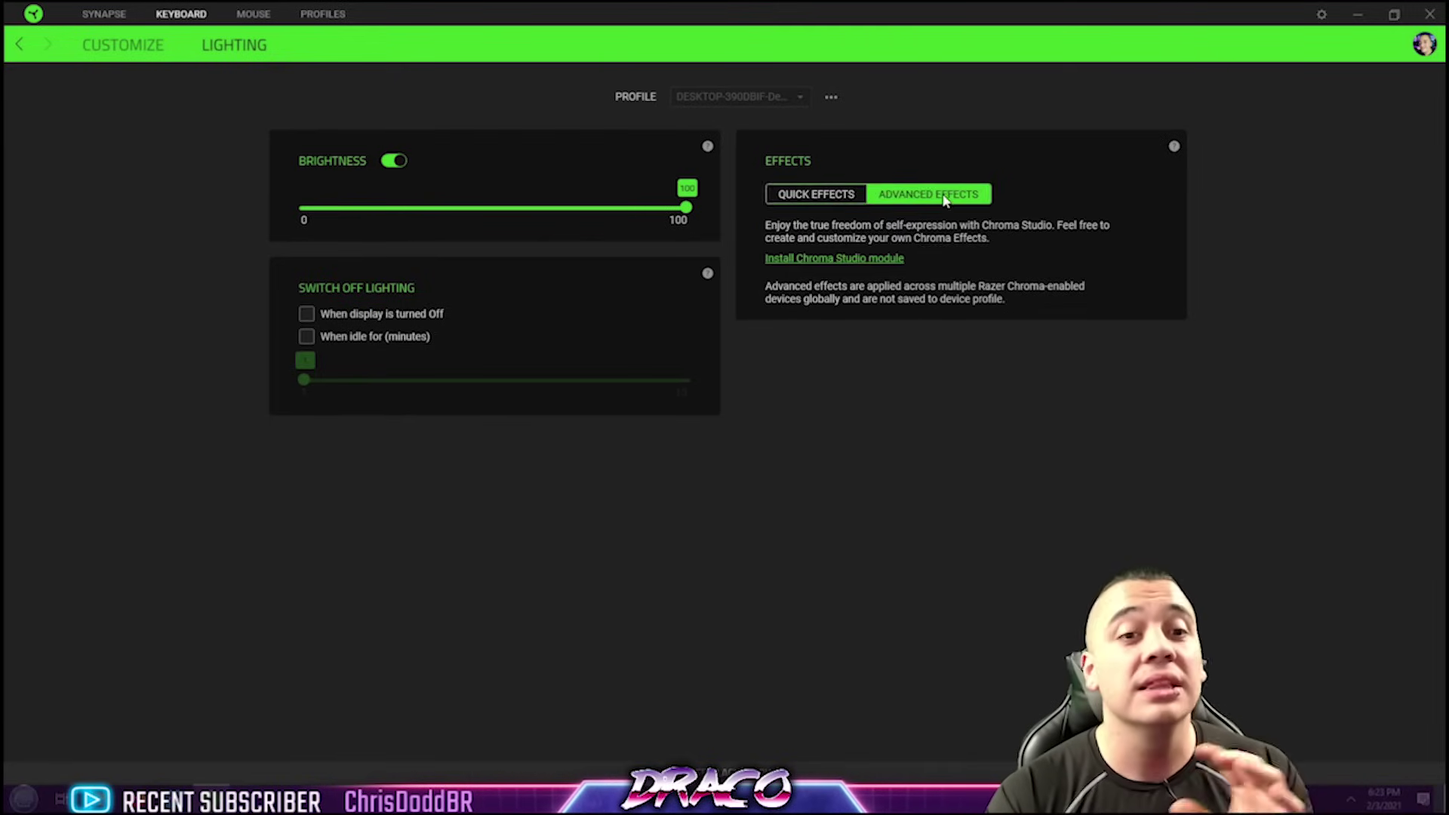
left_click(835, 196)
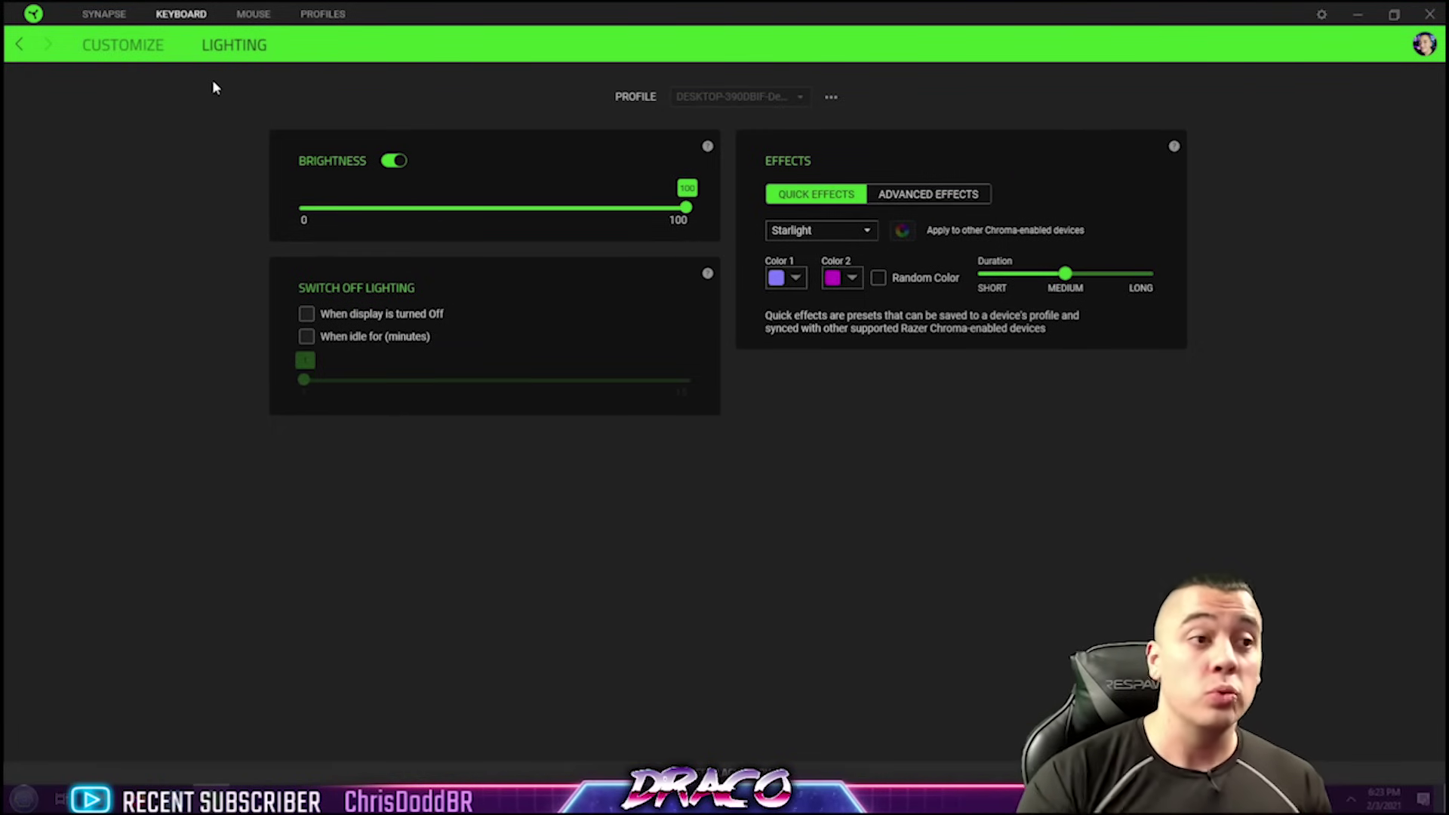
left_click(106, 14)
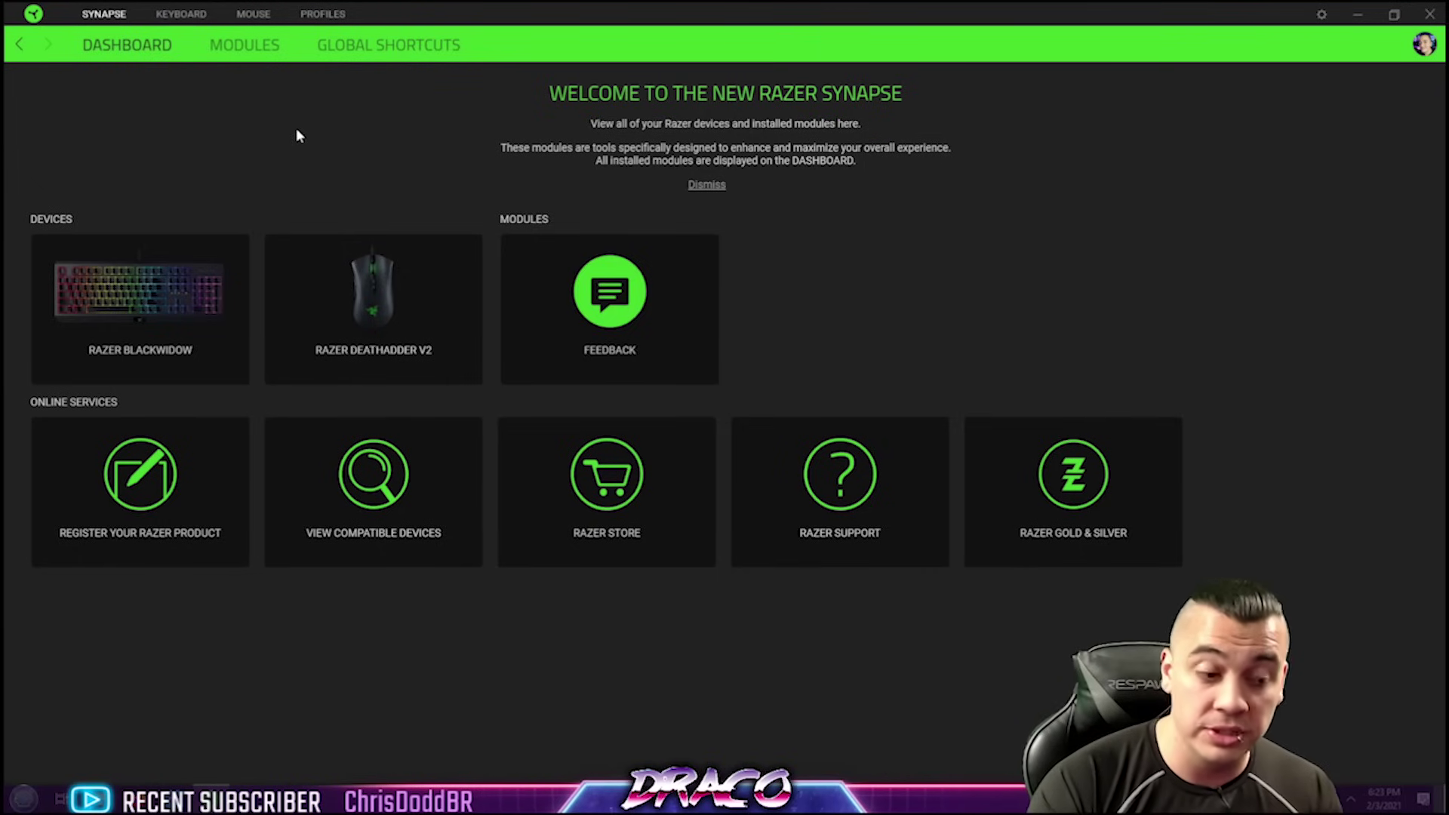
Step: Minimize the Razer Synapse window to show the Windows desktop wallpaper
left_click(1358, 14)
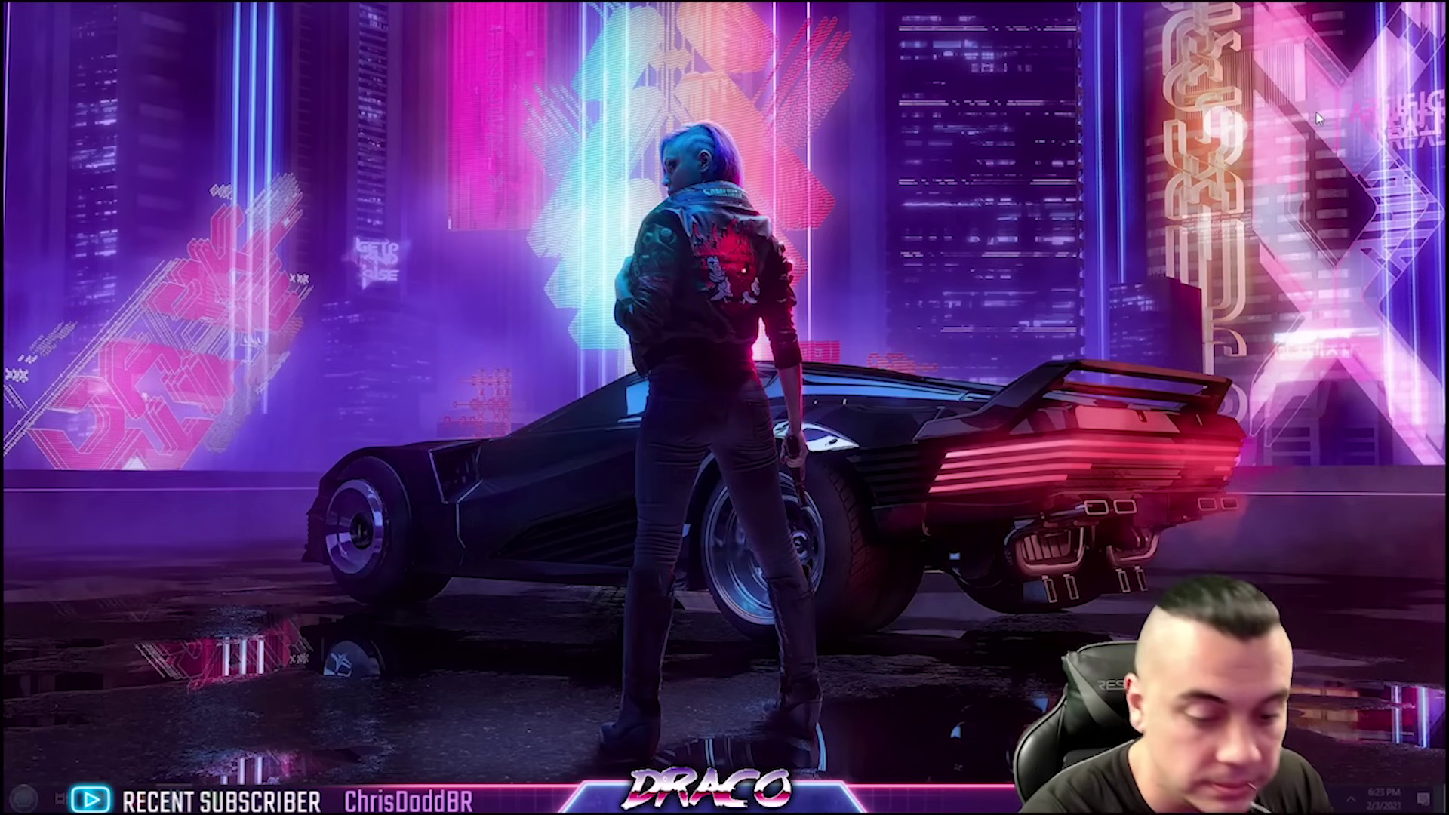